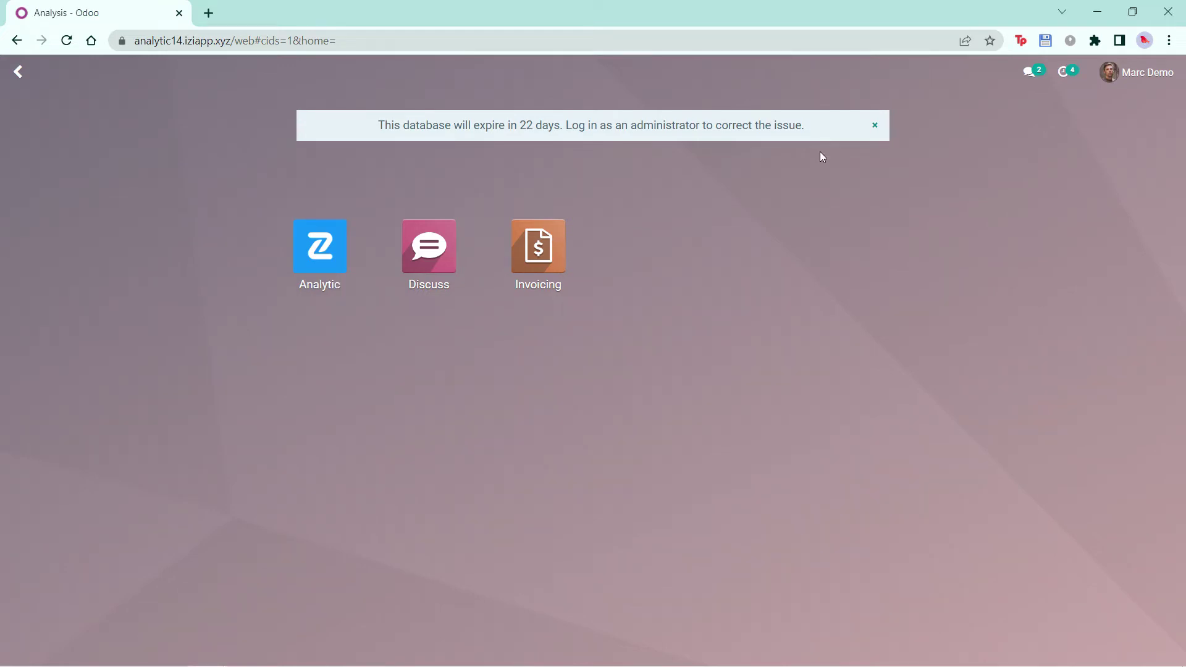
Open the Analytic app and bring up its Data menu.
click(320, 247)
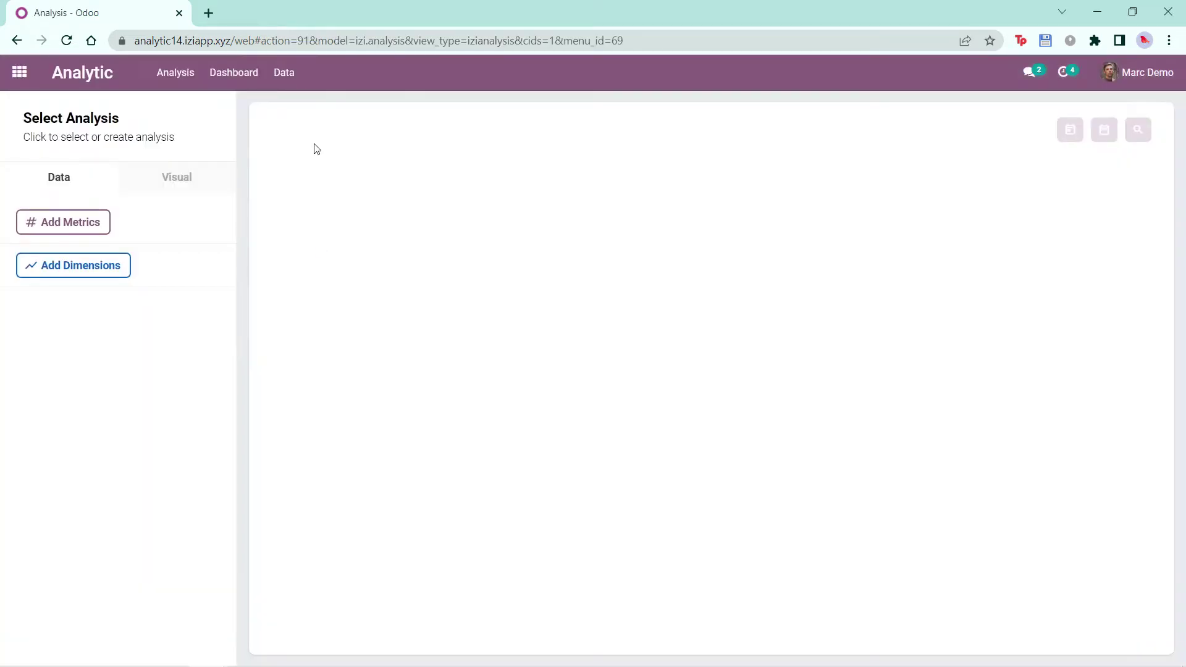
click(290, 74)
Go to the Data Source list and create a new data source.
click(303, 105)
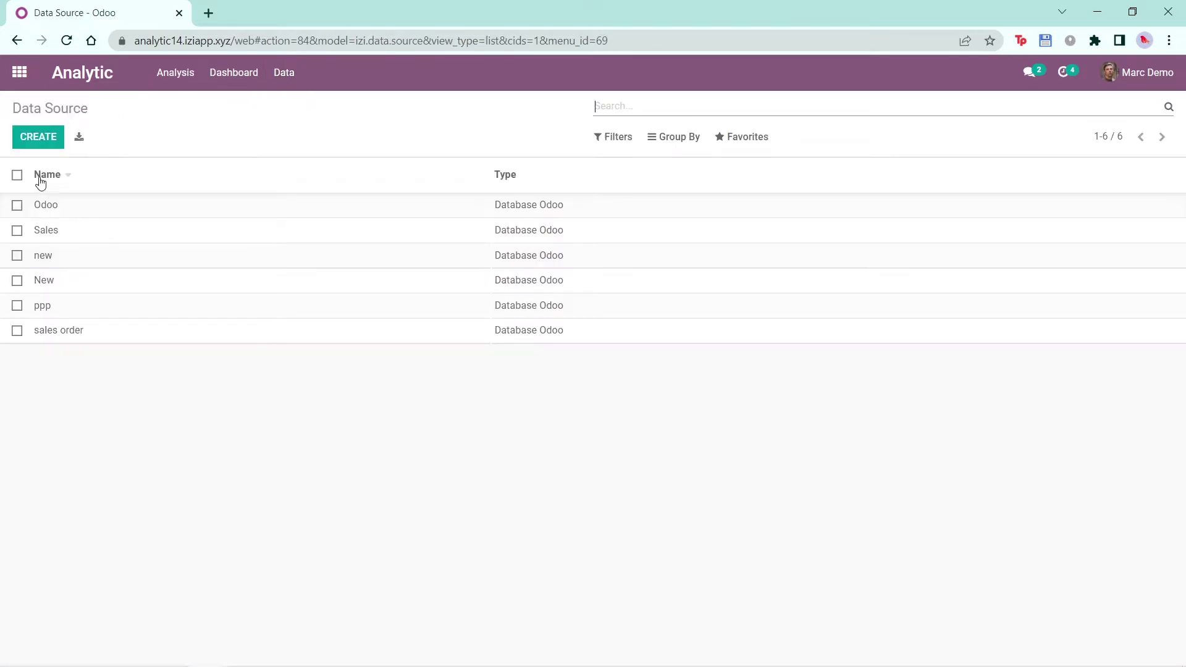
click(42, 180)
Enter 'Odoo Database' as the source name and choose Database Odoo as its type.
click(35, 147)
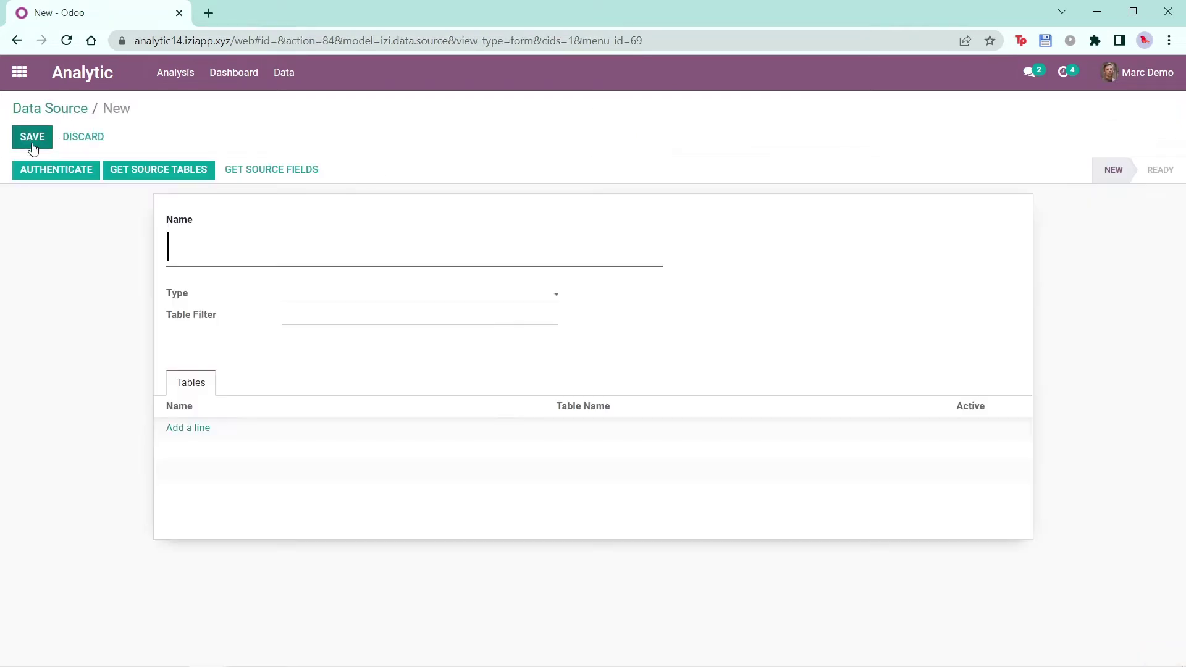
text(Odoo )
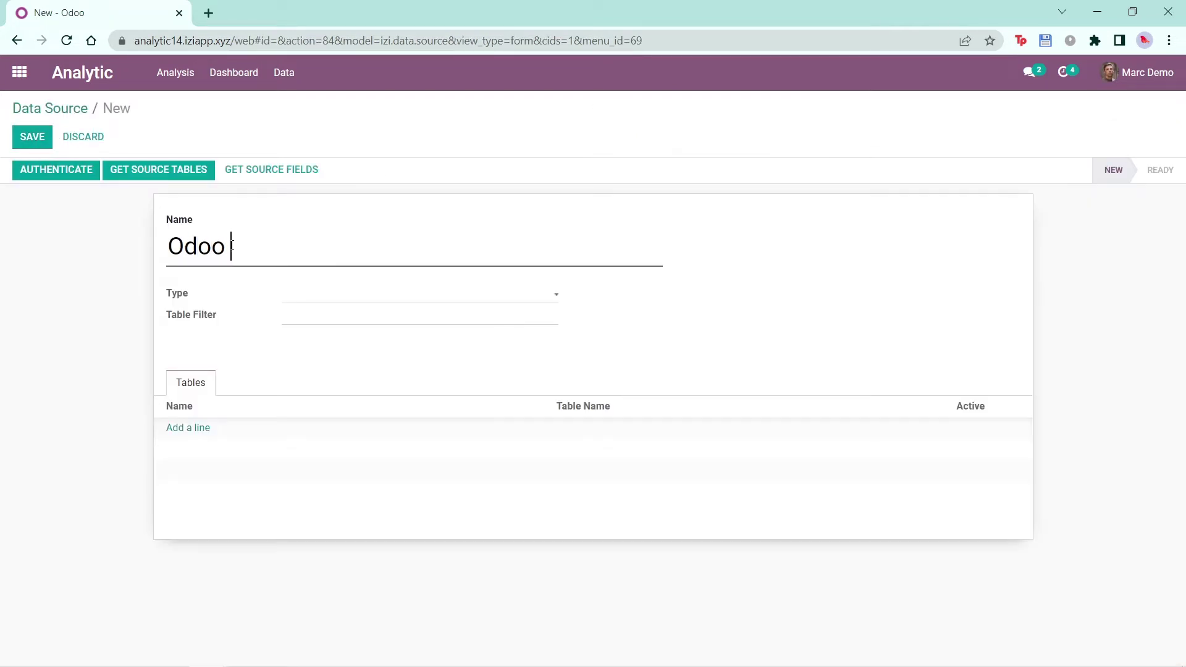
text(Database)
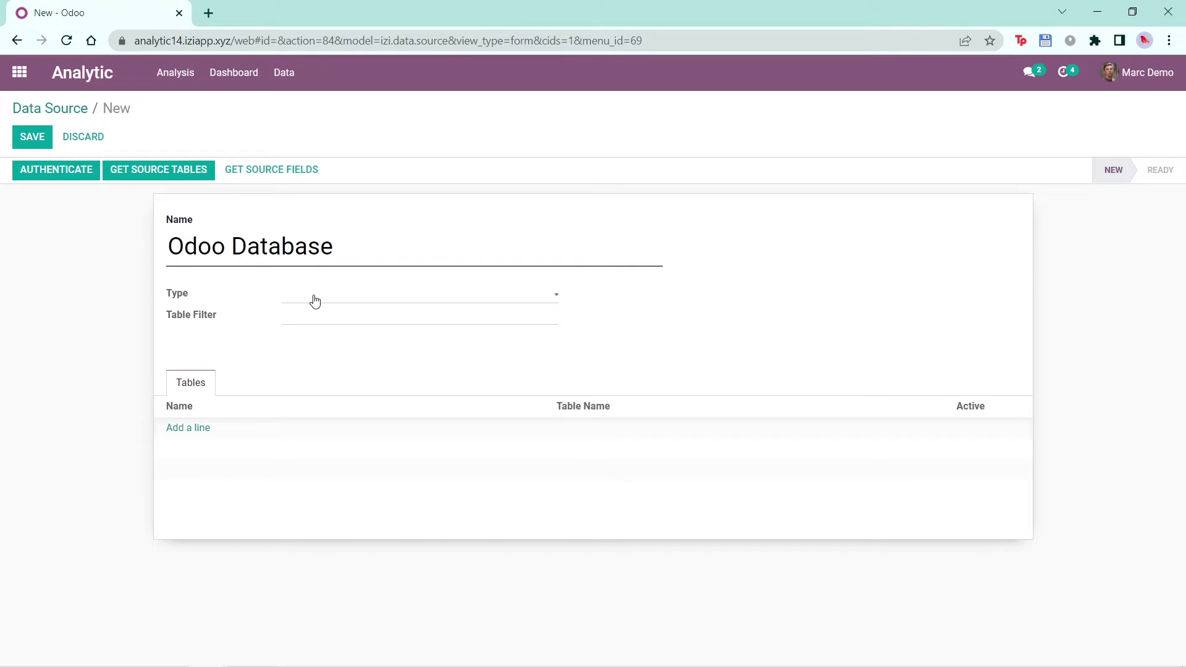
click(347, 301)
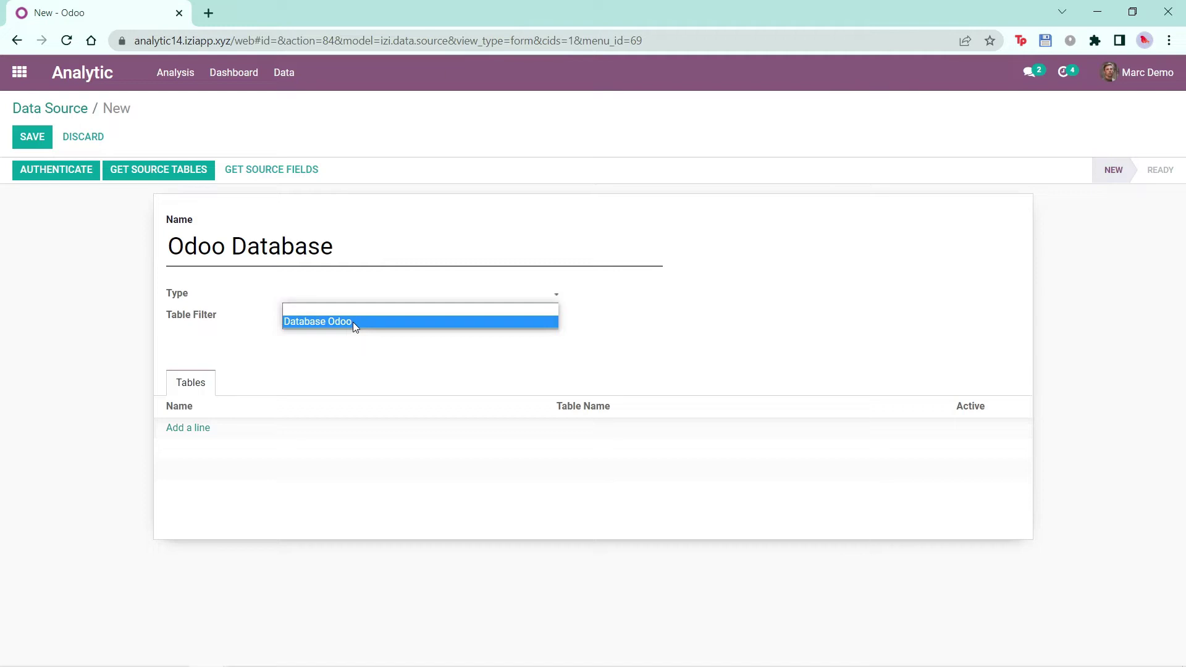
click(353, 322)
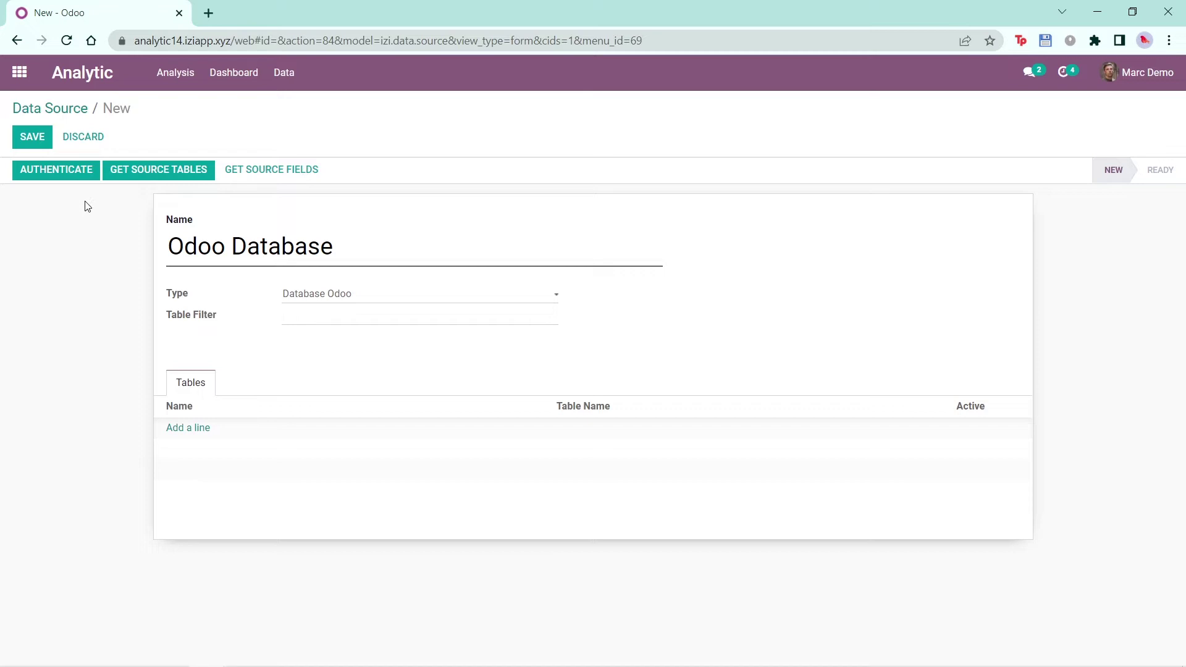
Authenticate the Odoo Database source and fetch its 384 source tables.
click(70, 180)
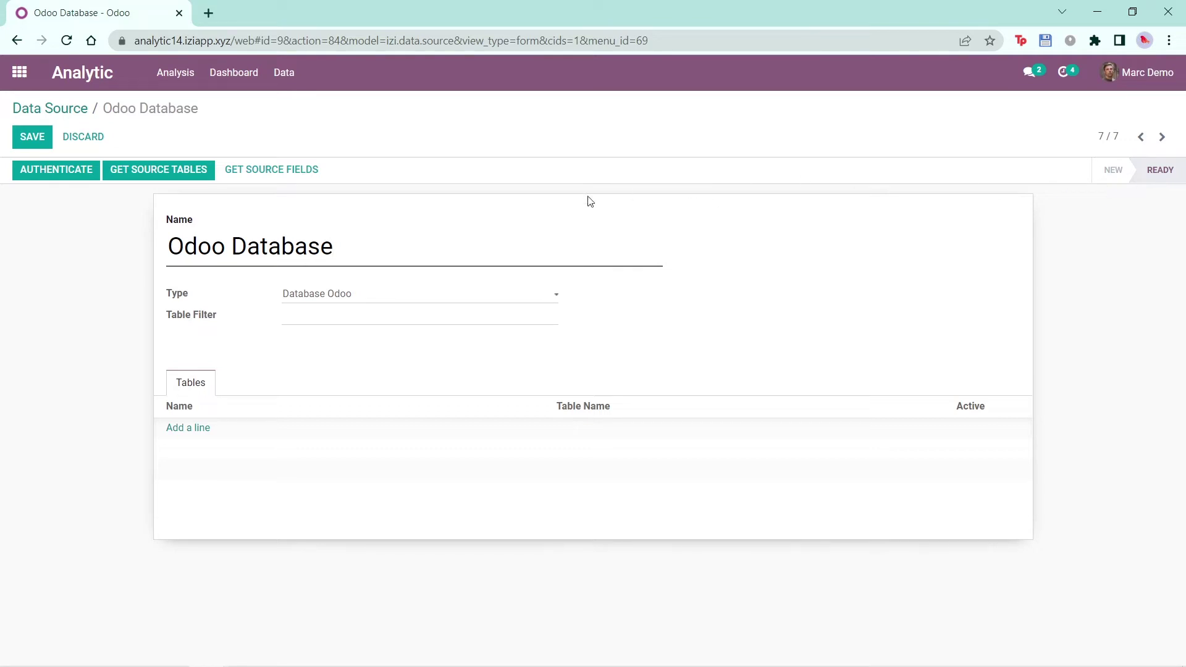
click(171, 178)
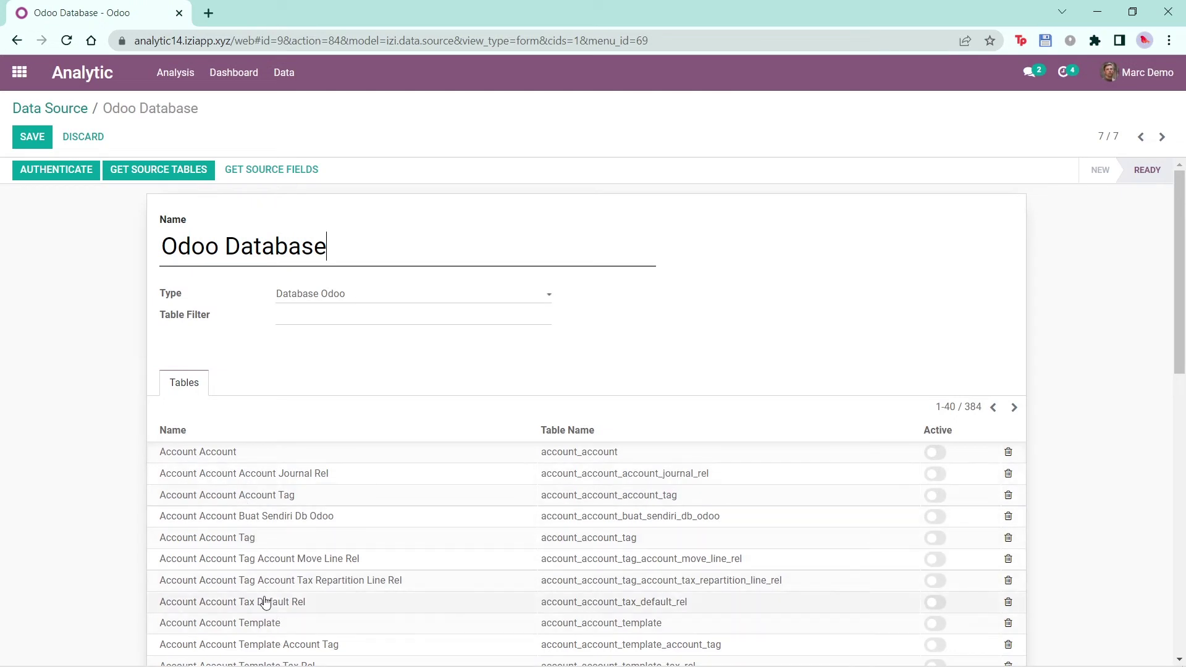
Filter tables to account_account, sale_order_line, sale_order, account_account_tag, refetch, and save.
click(349, 319)
text(accoun)
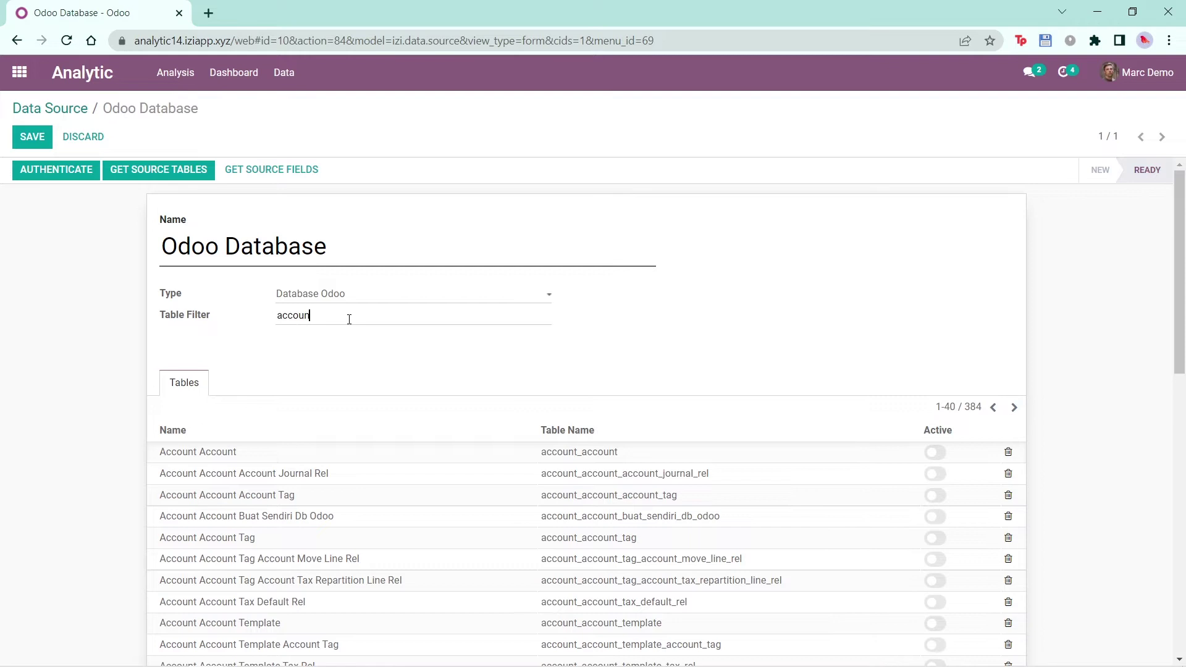
text(t_account,sale_order_line,sale_order,ac)
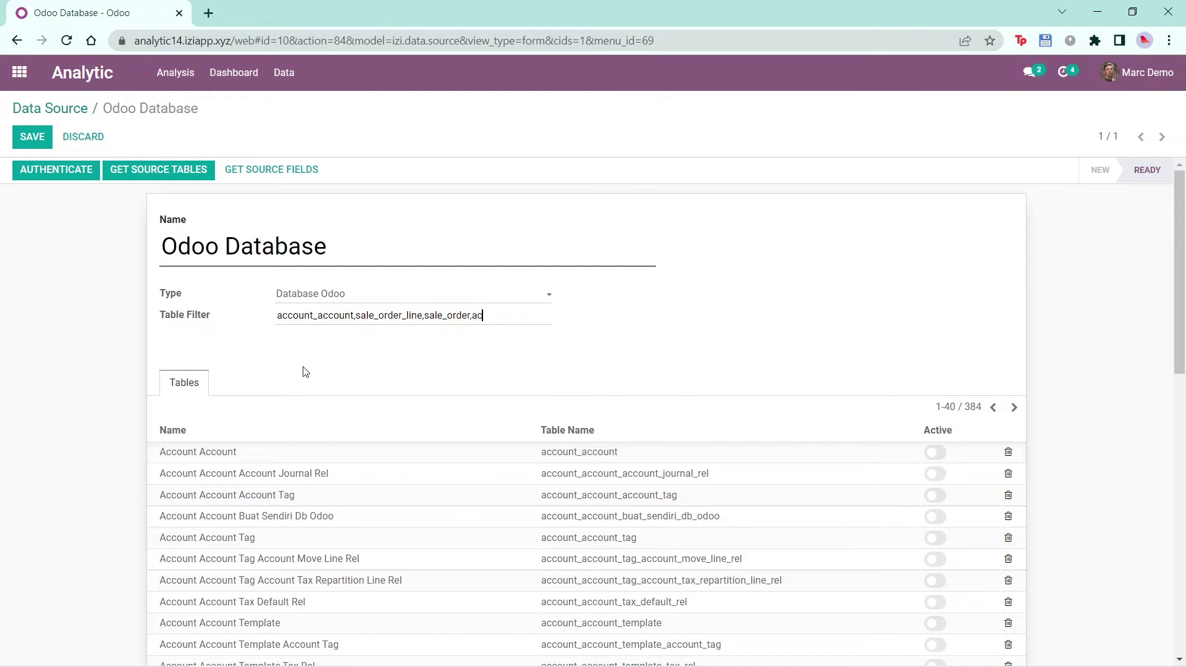
text(count_account_tag)
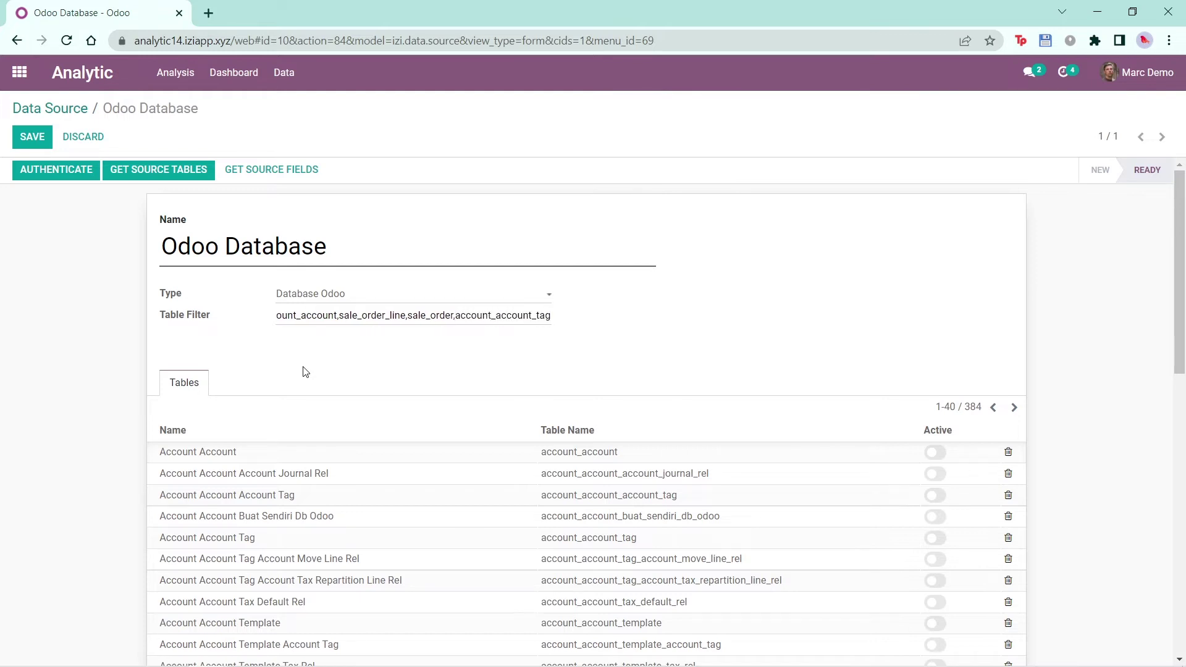
click(312, 357)
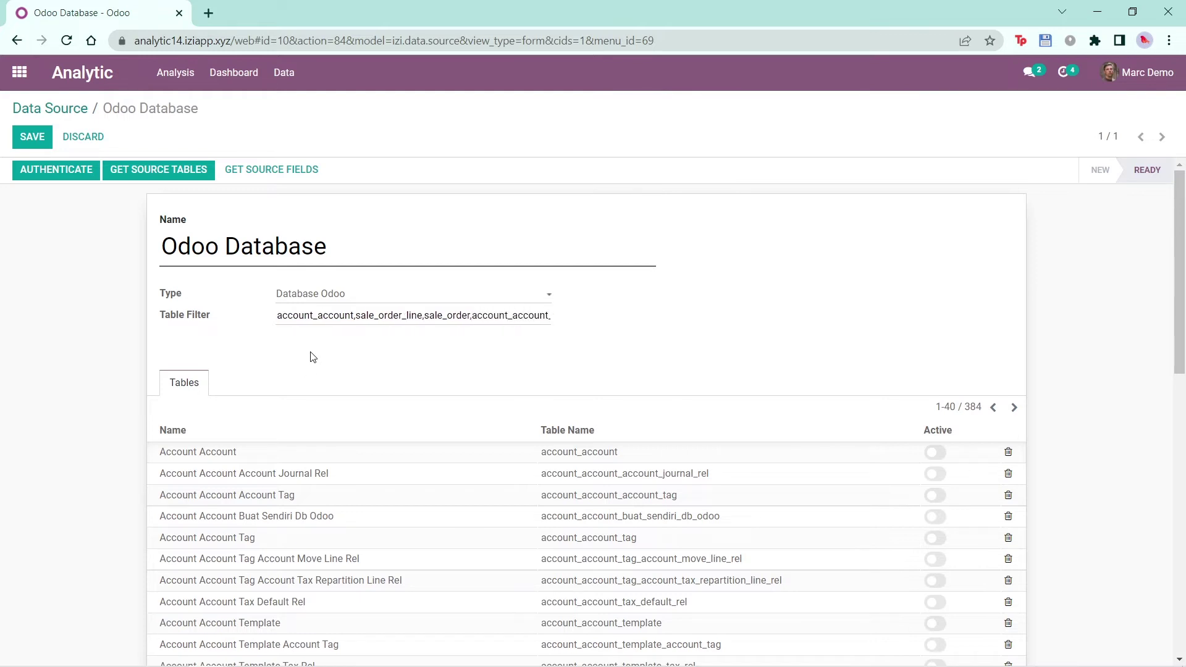
click(157, 170)
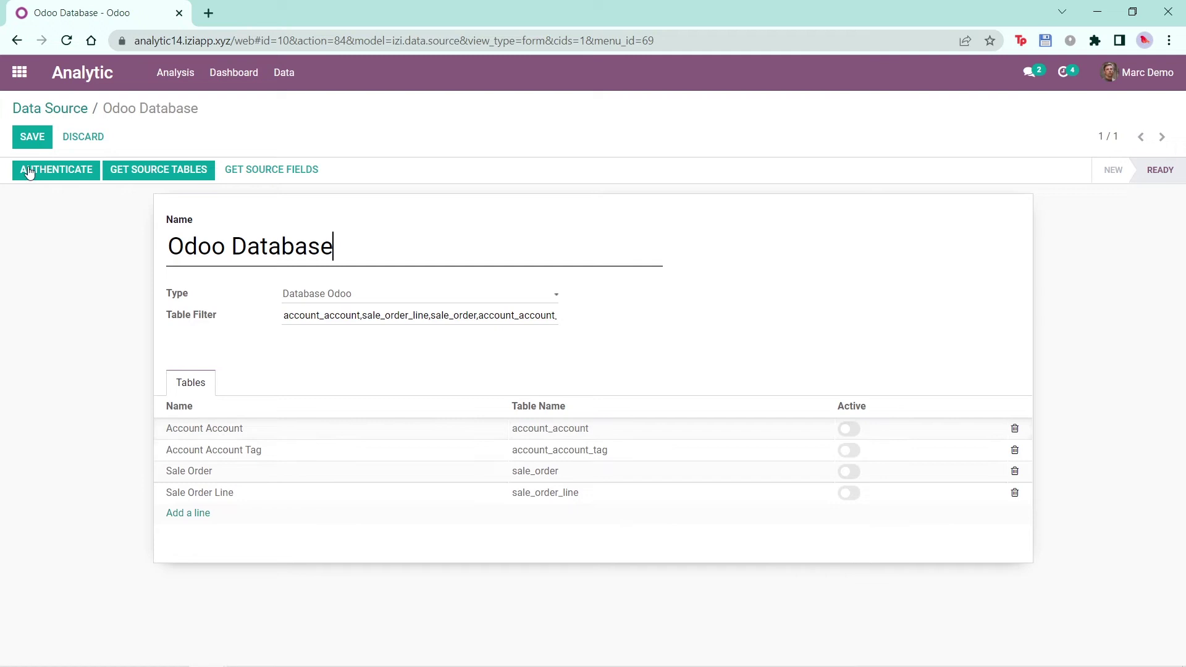
click(26, 144)
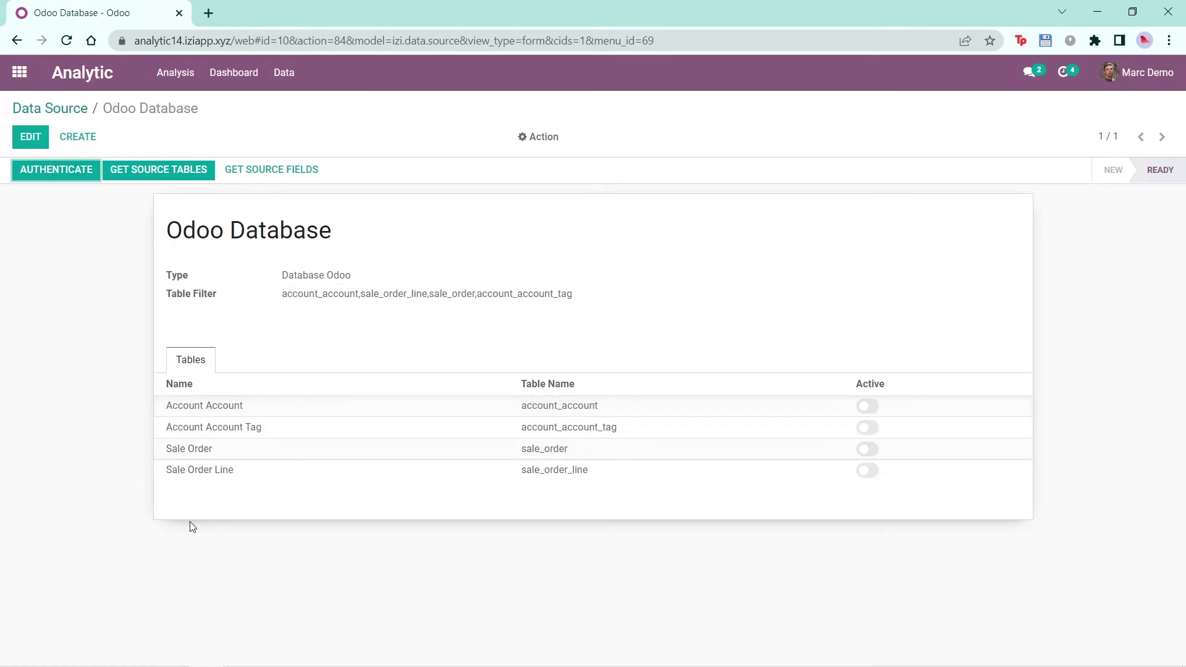
Create table 'Odoo Database Table' using the Odoo Database source, with Is Stored ticked.
click(279, 83)
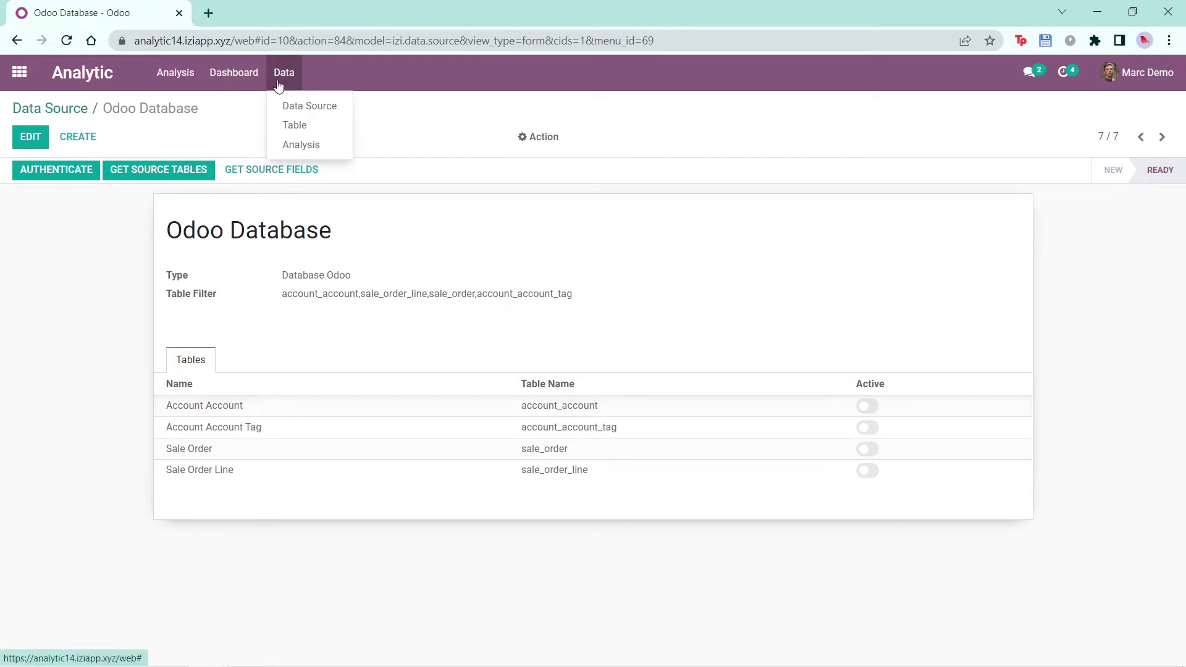
click(297, 126)
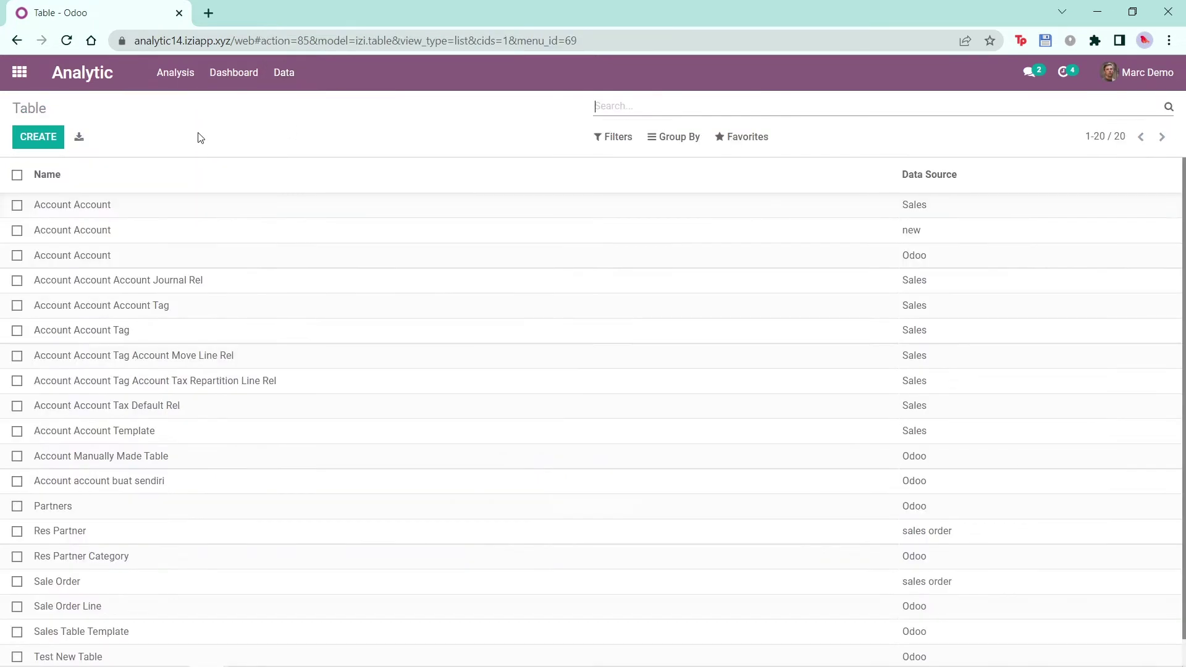
click(31, 140)
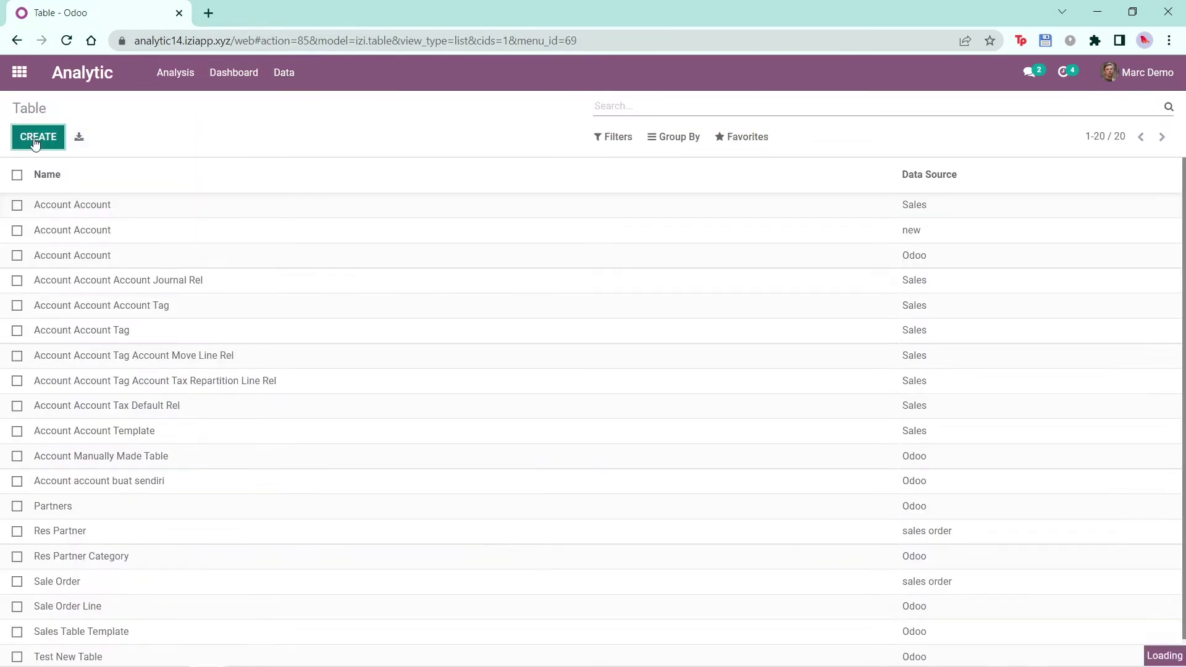
text(Odoo Database Table)
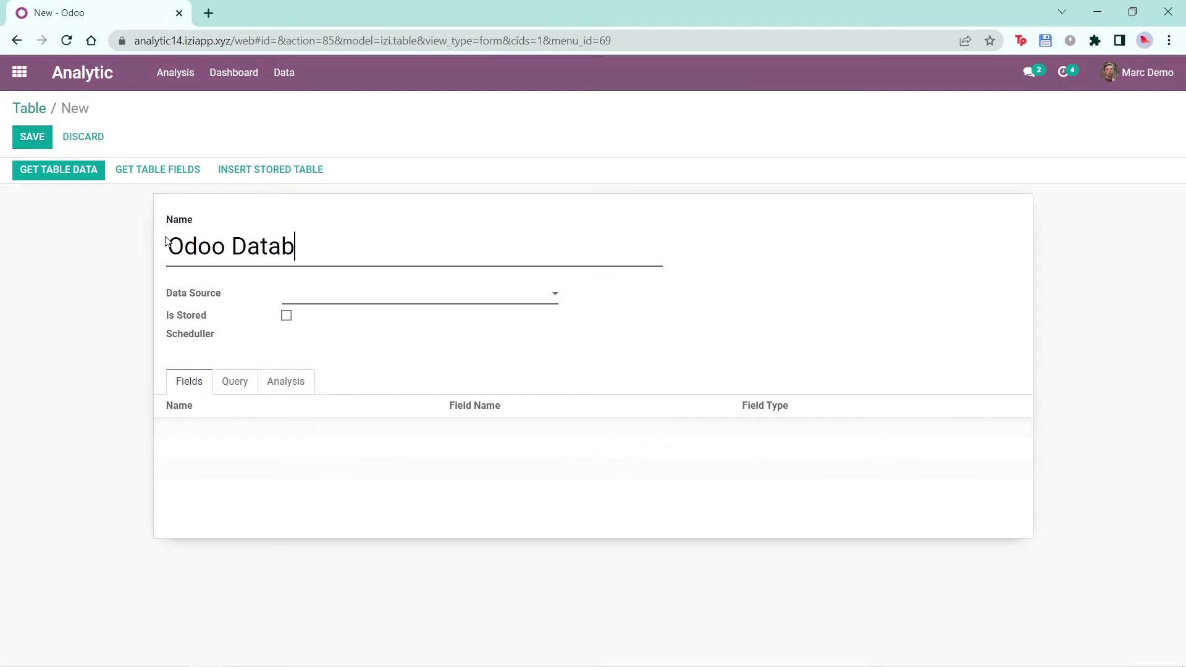
click(337, 299)
click(355, 442)
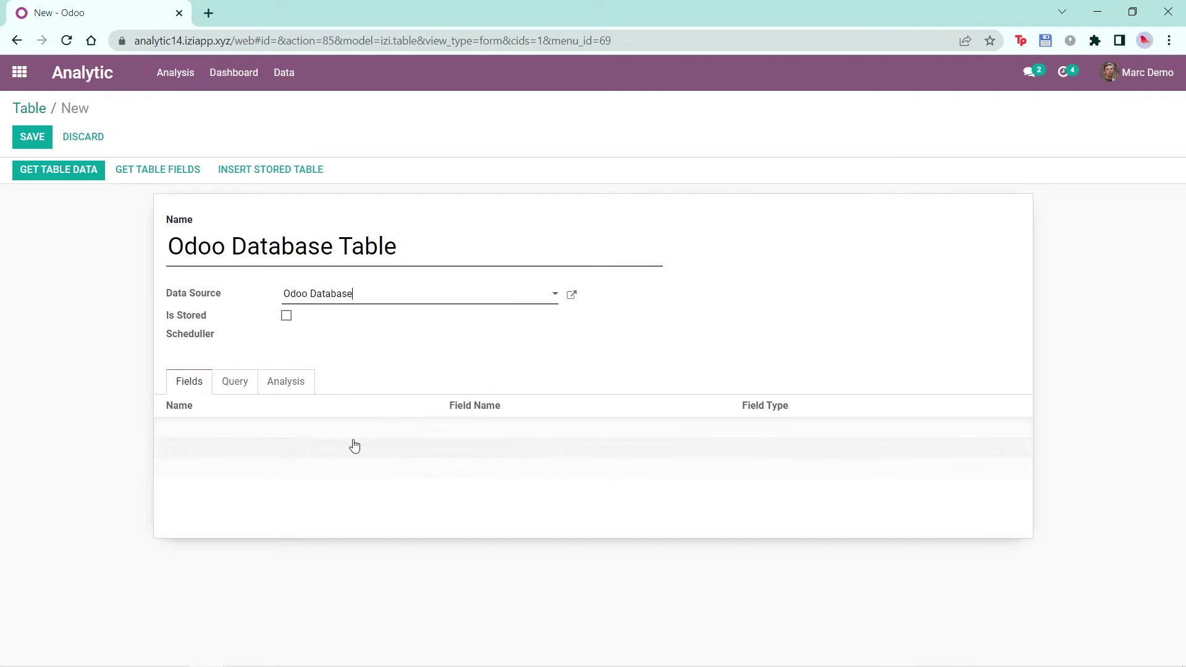
click(287, 318)
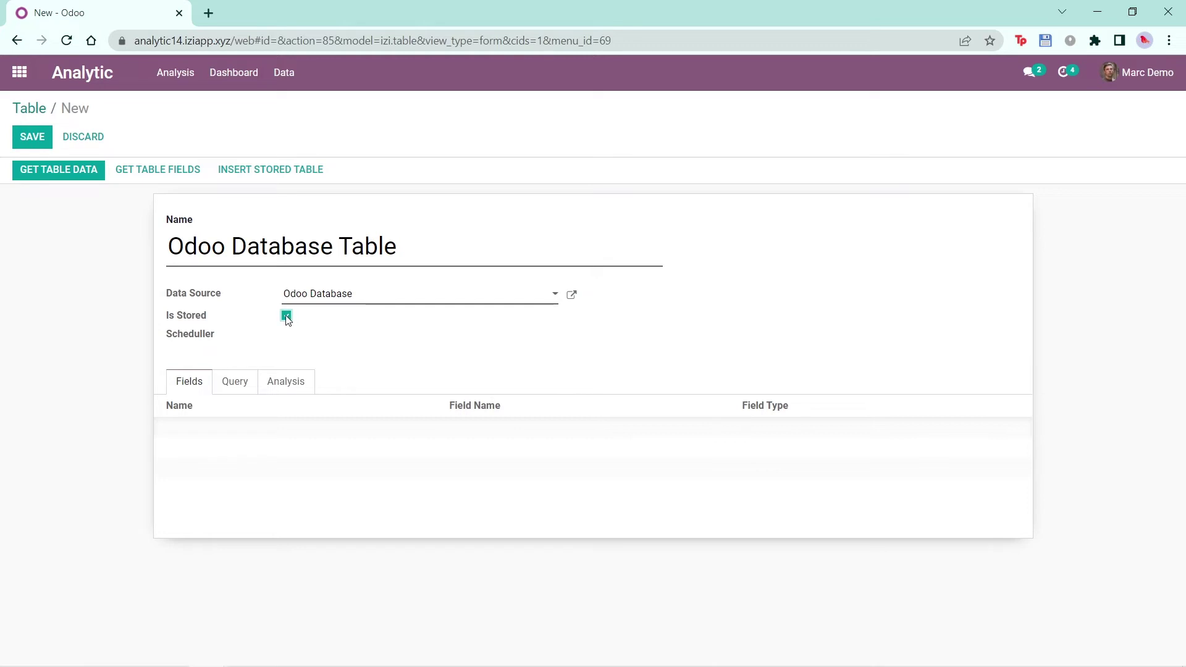
Untick Is Stored, replace the example query with the name/id_account query on account_account, and save.
click(288, 319)
click(234, 382)
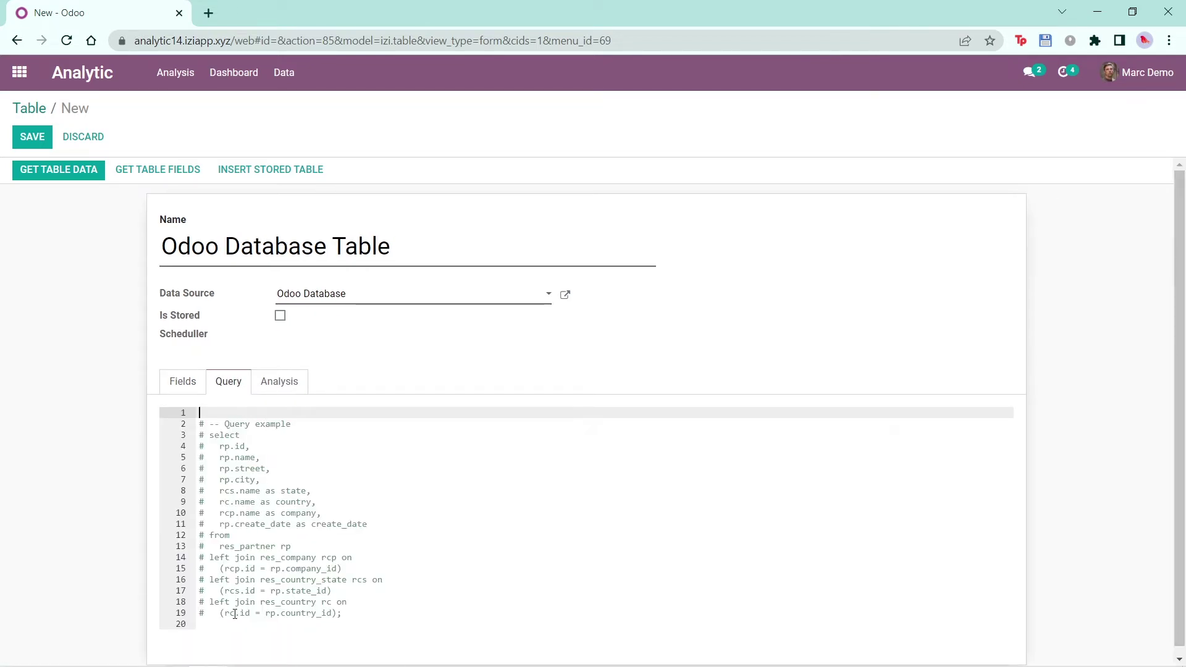
text(select   aa.name as "name",   aa.id as "id_account" from   account_account aa)
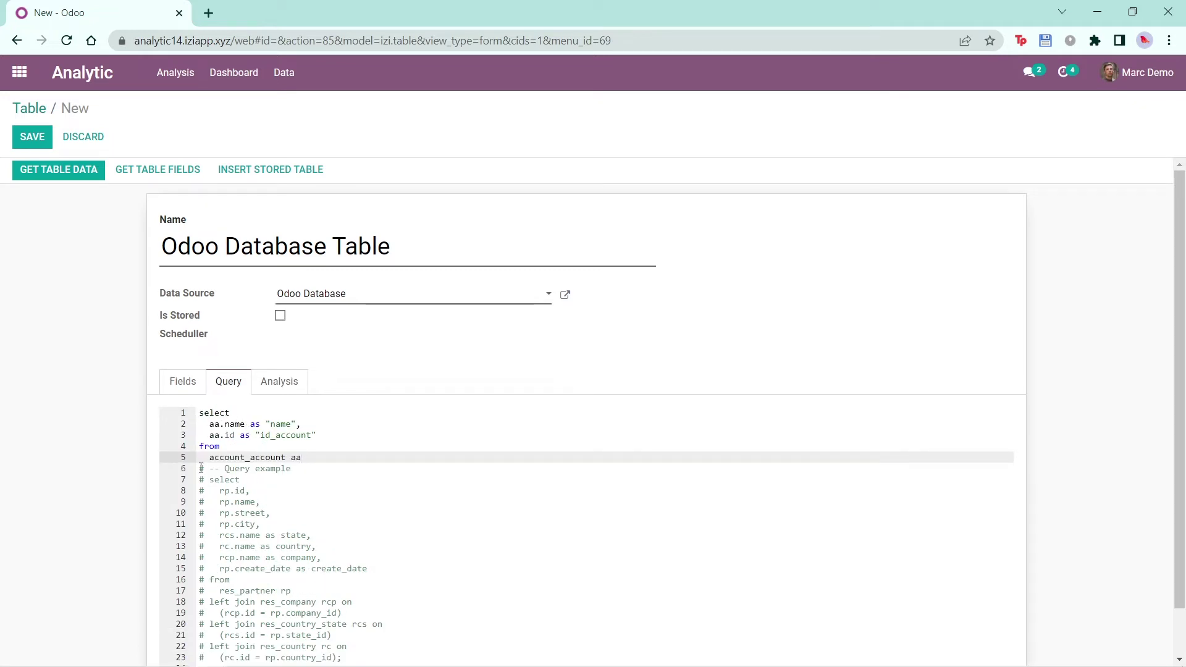
drag(200, 468, 419, 659)
key(Delete)
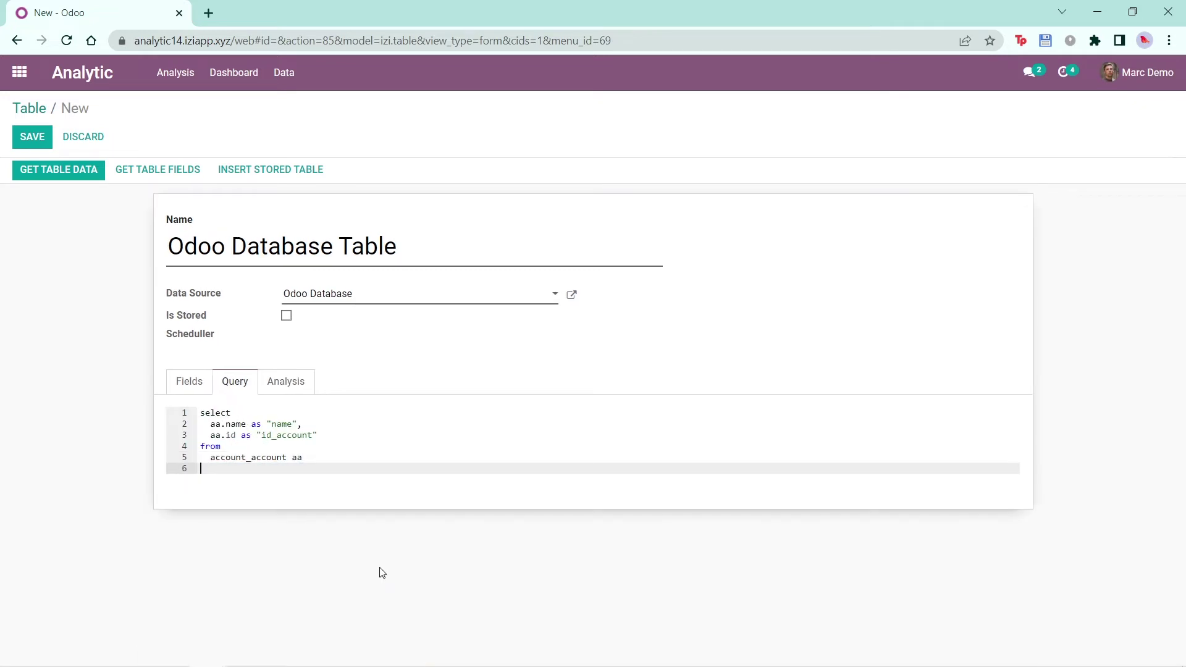
click(39, 140)
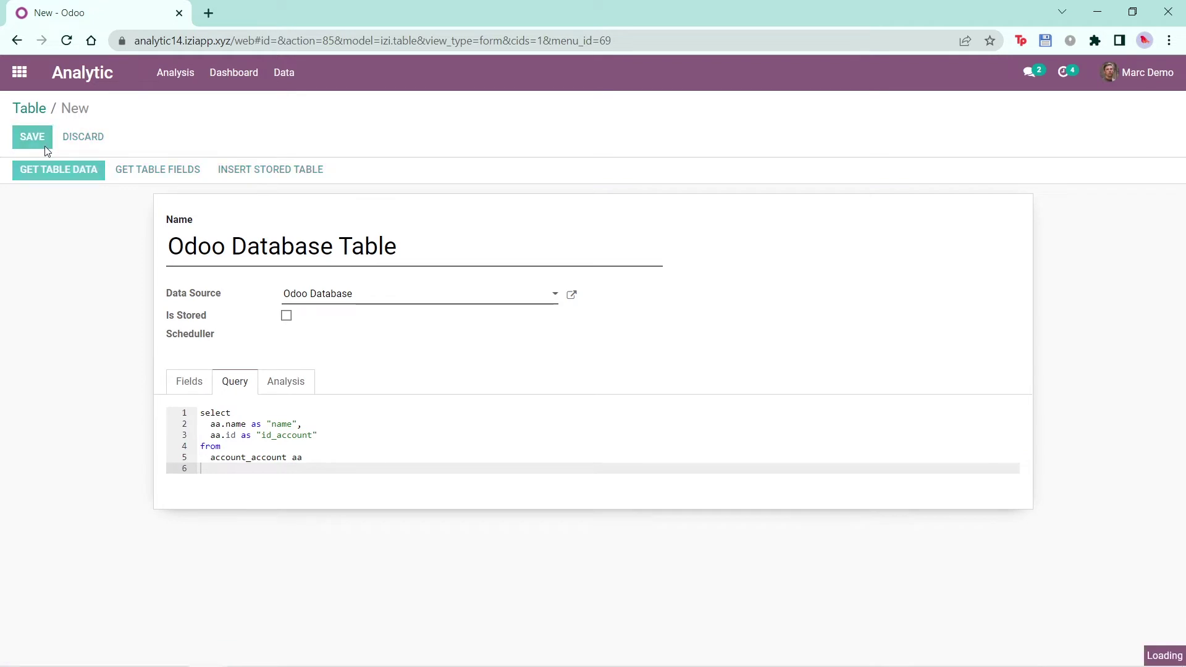
Review the table's Fields, Query and Analysis tabs, then return to the Table list.
click(195, 366)
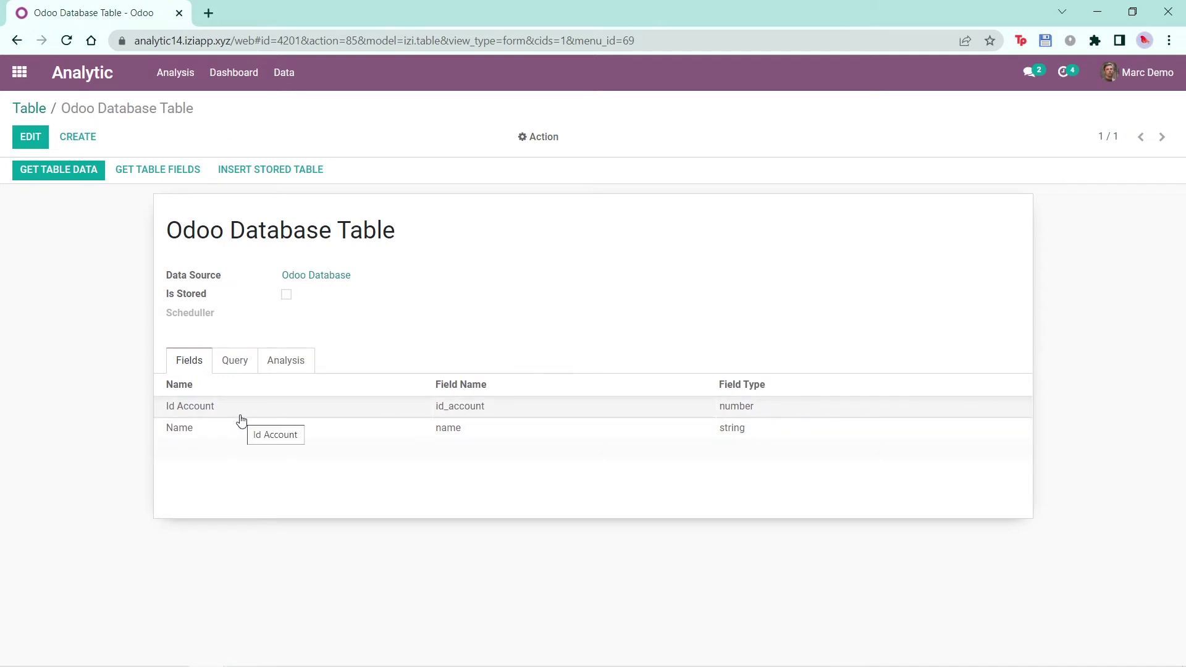
click(234, 373)
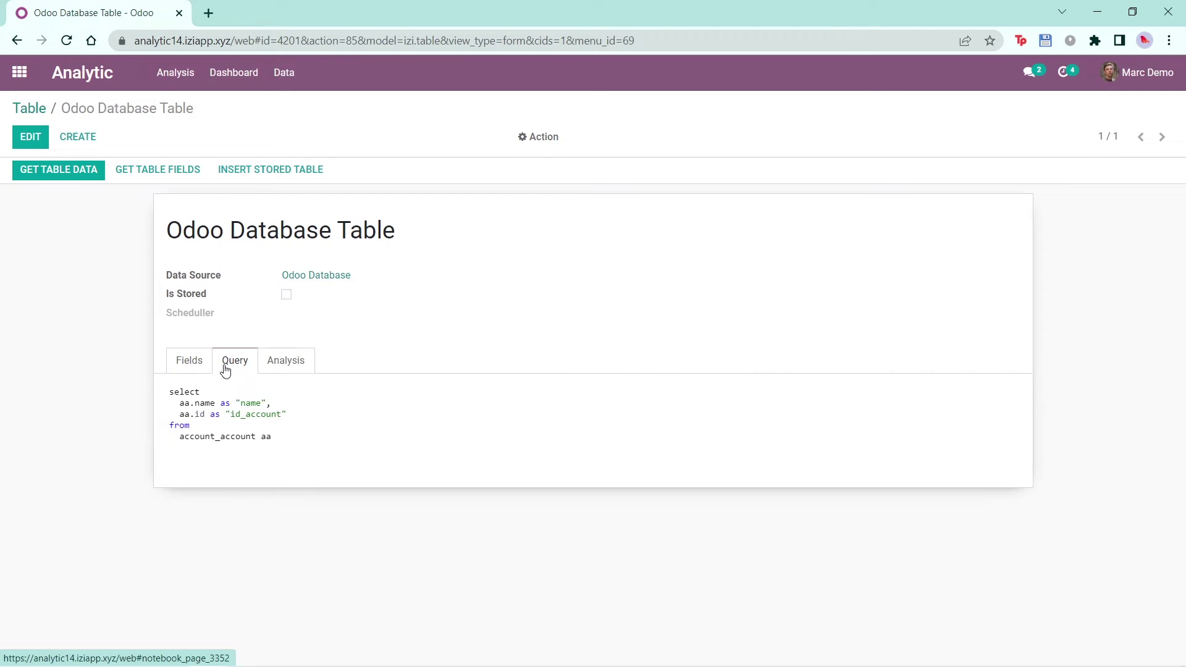
click(290, 364)
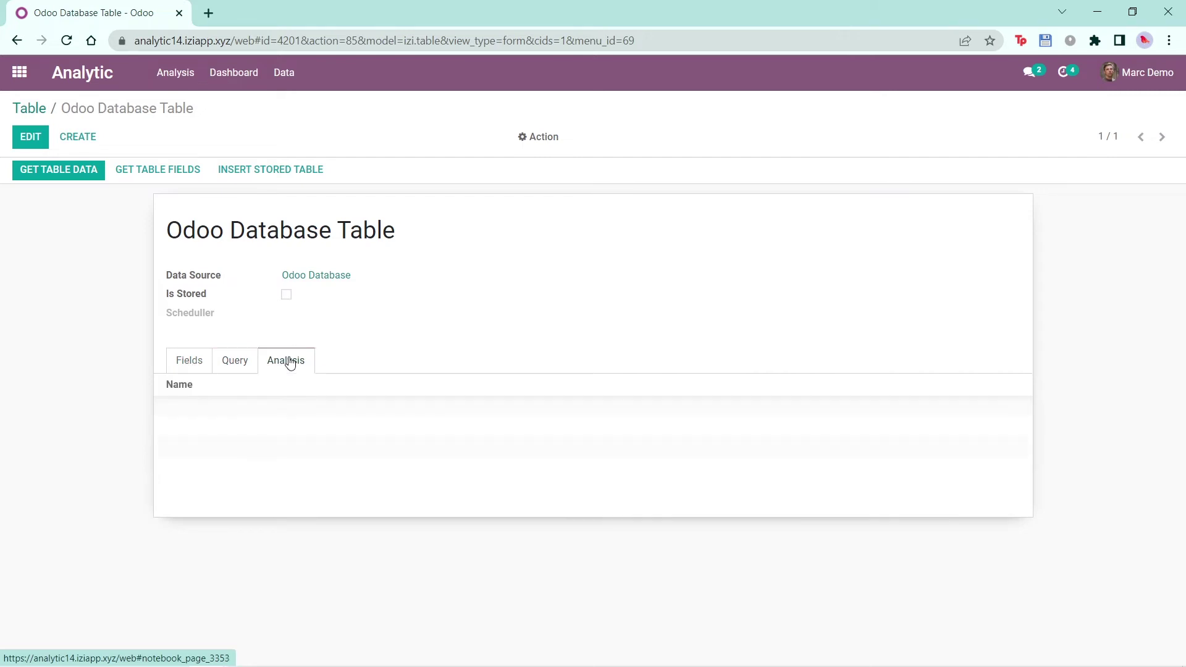
click(241, 364)
click(200, 365)
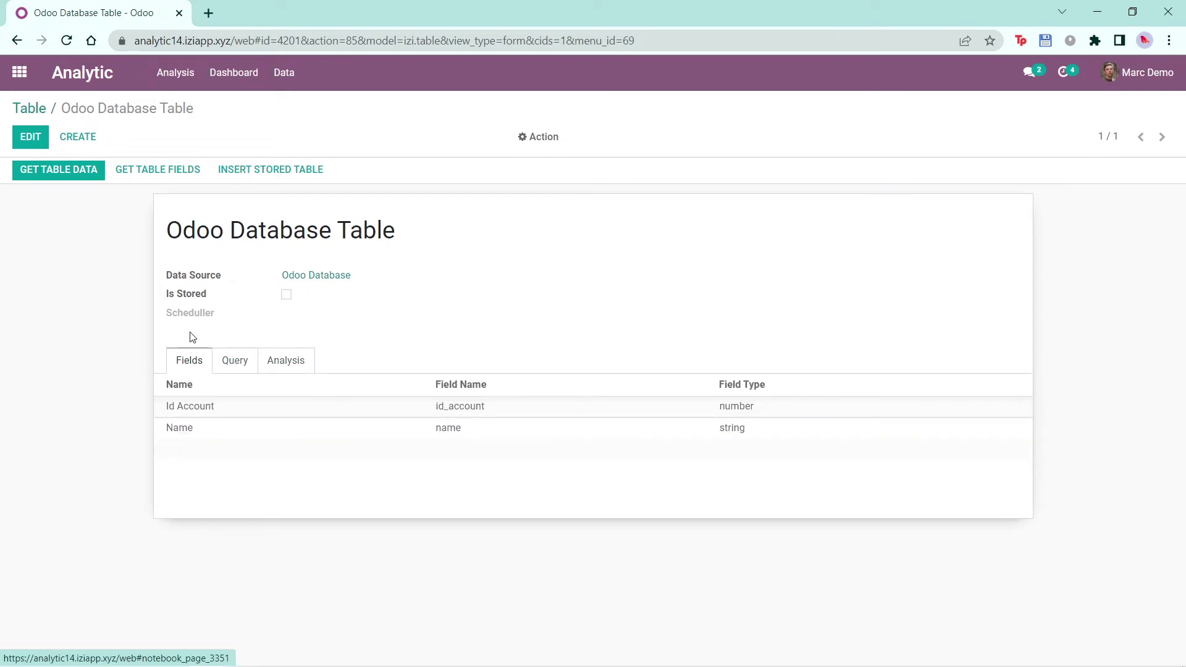
click(235, 361)
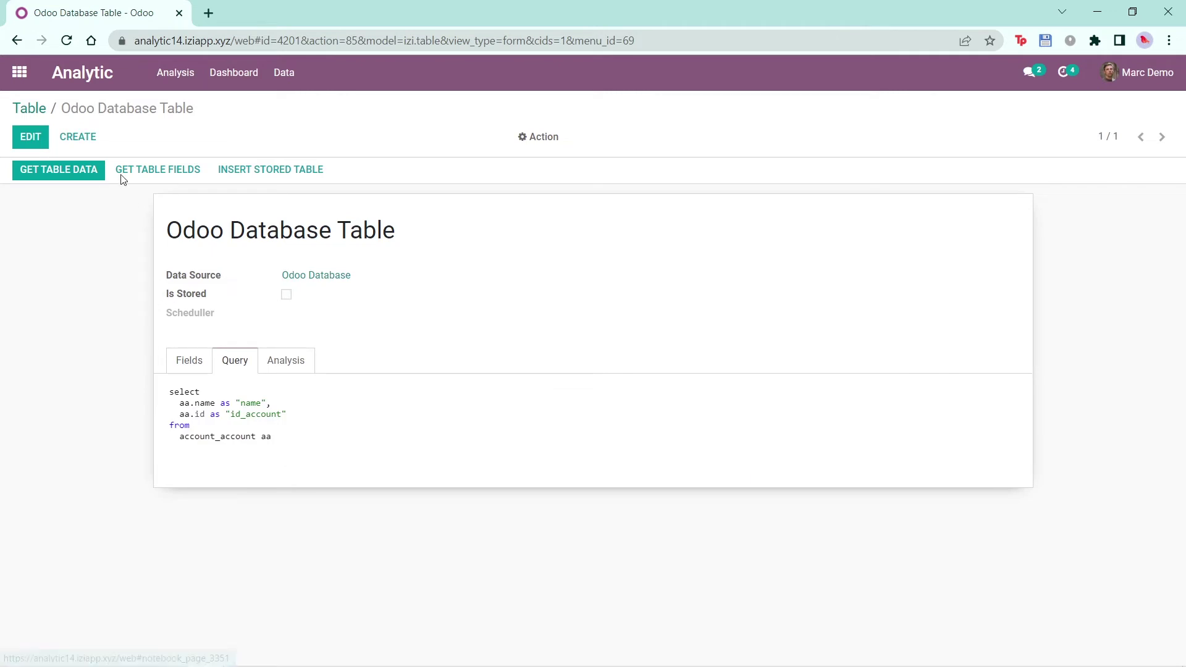
click(36, 109)
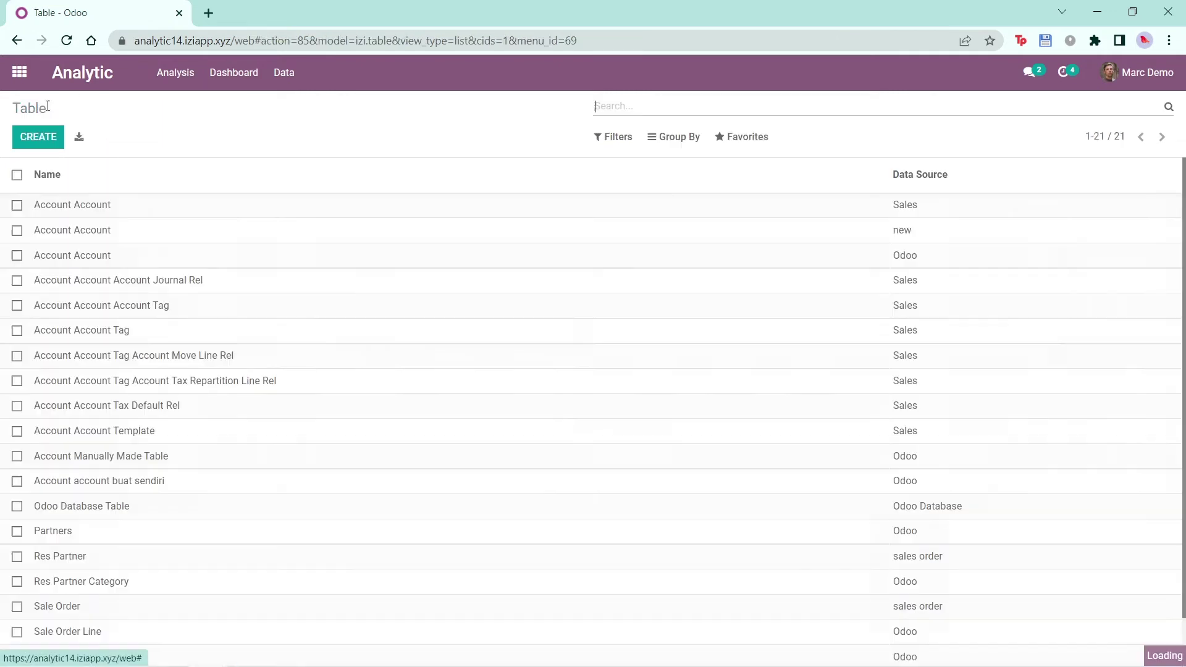
Start a new analysis named 'Odoo Database Analysis'.
click(273, 87)
click(297, 147)
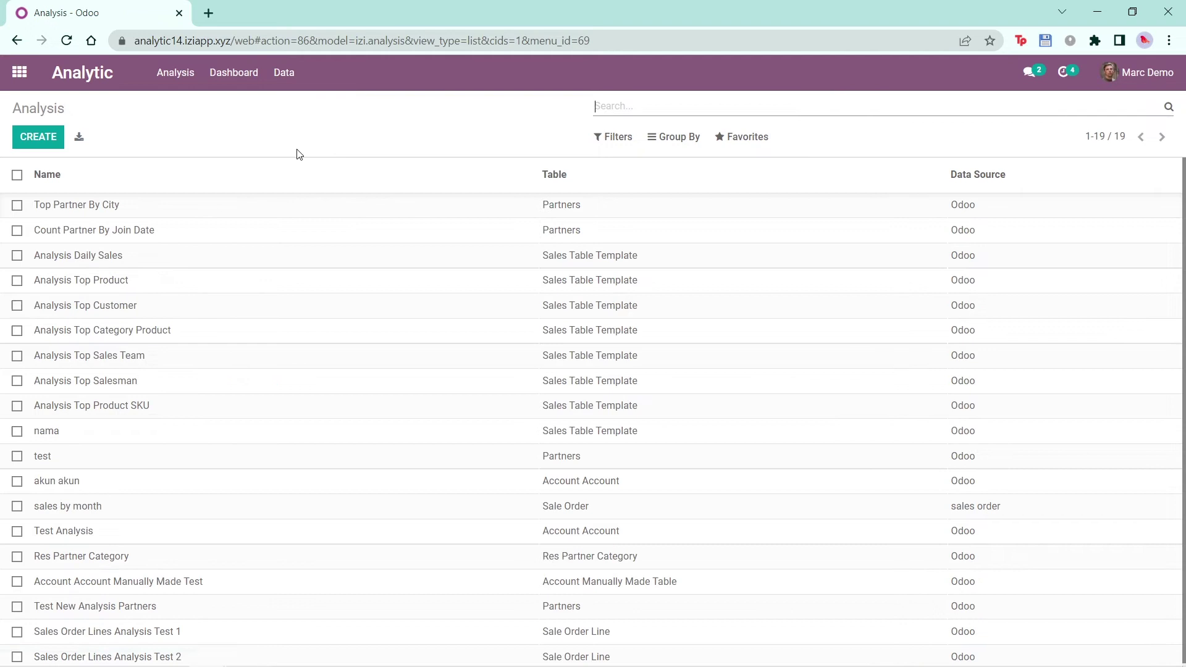
click(38, 136)
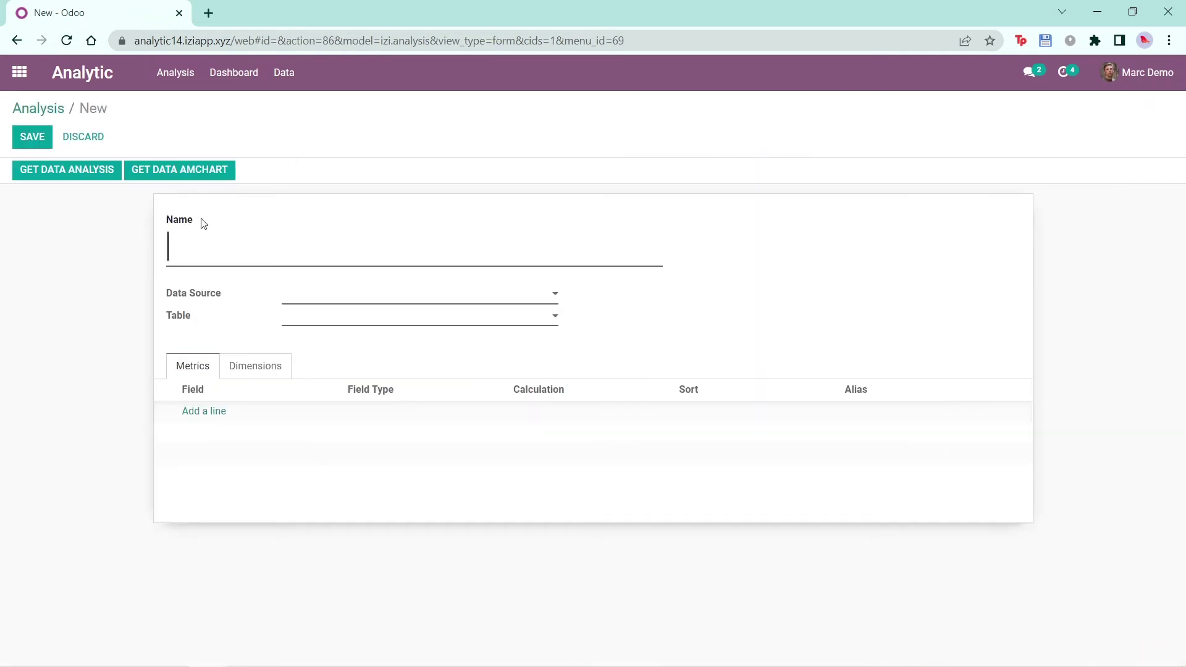
text(Odoo Dat)
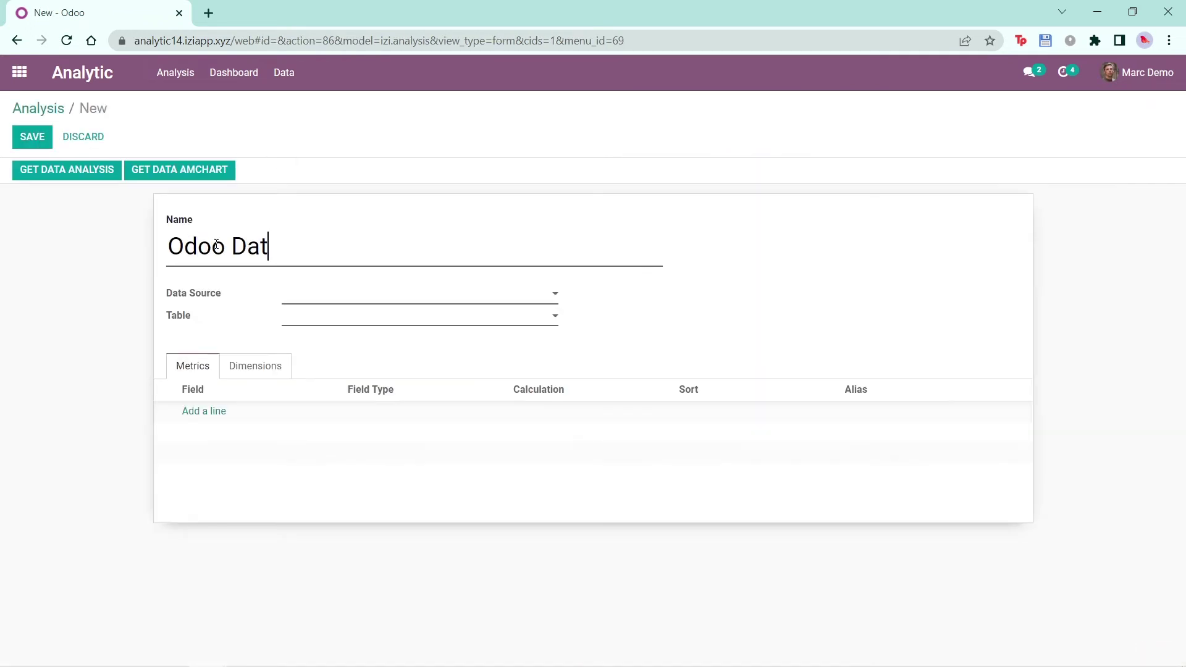
text(abase Analysi)
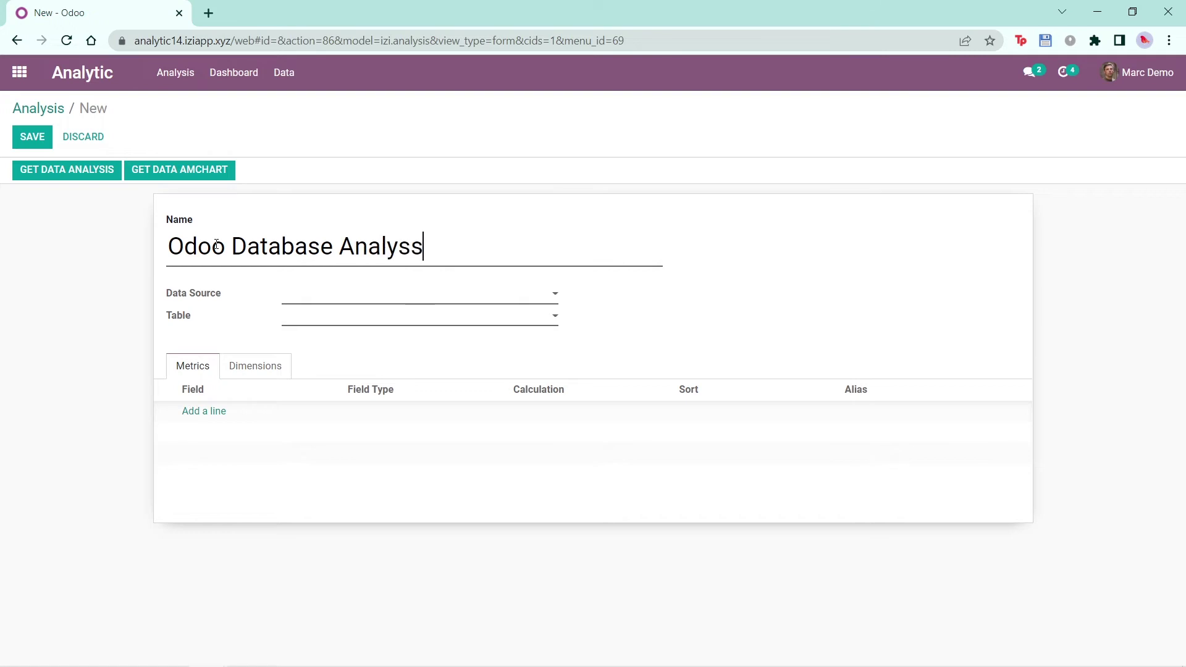
text(s)
Set the analysis data source to Odoo Database and its table to Odoo Database Table.
click(327, 297)
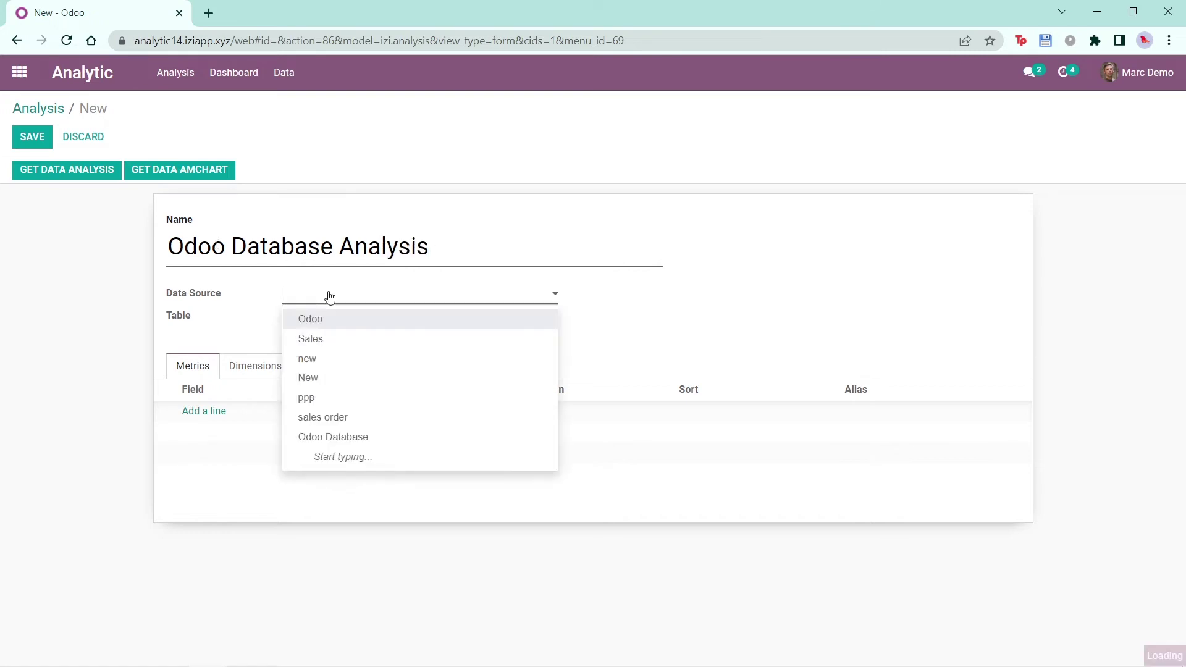
click(350, 438)
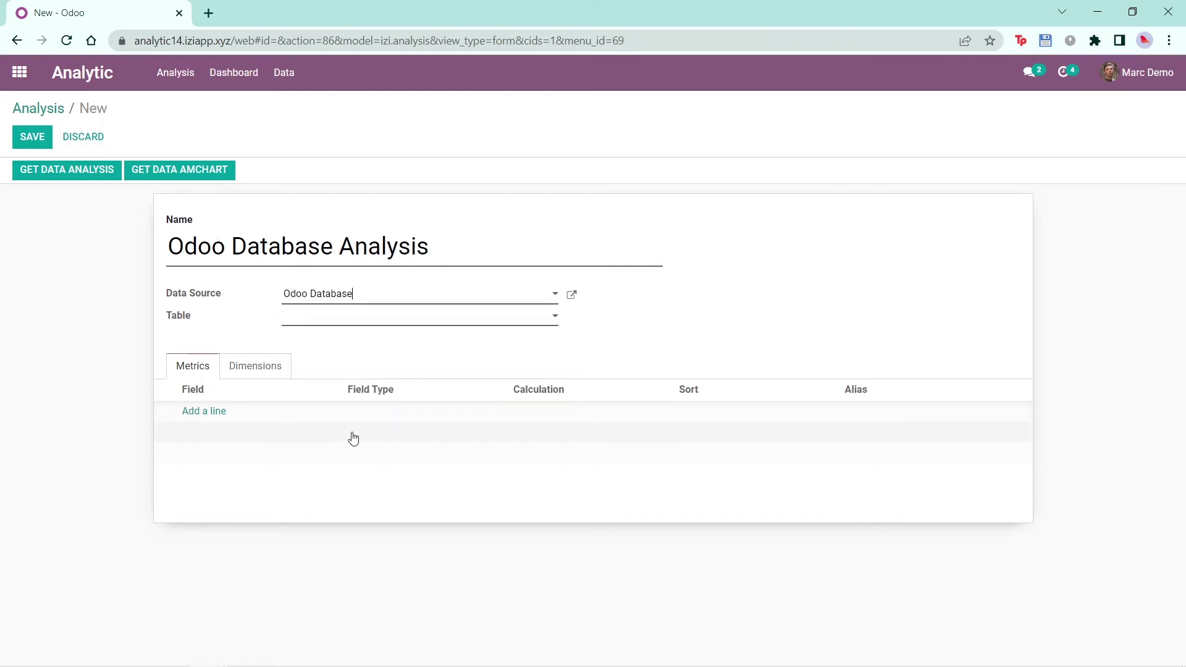
click(333, 320)
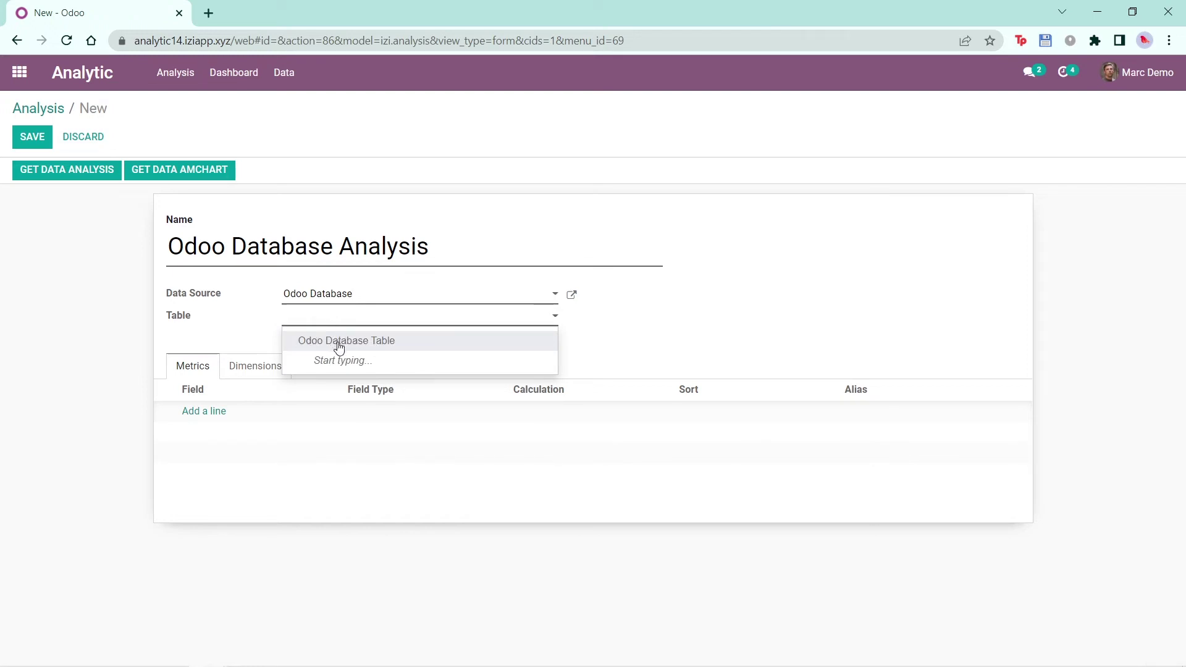
click(324, 297)
click(323, 318)
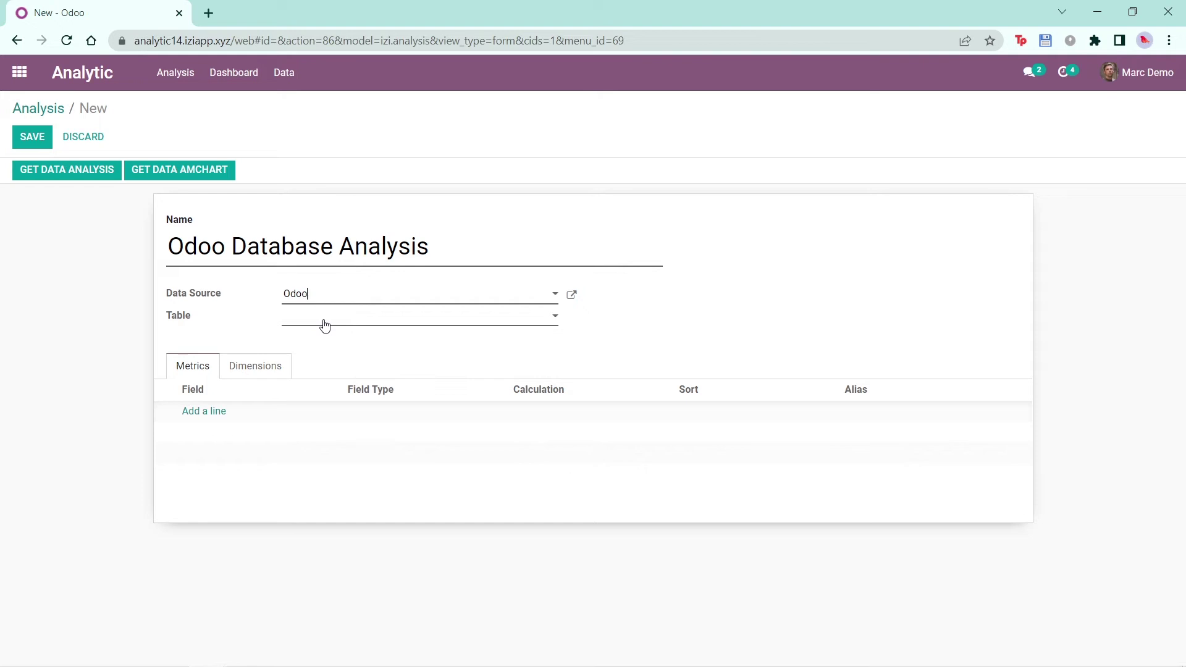
click(310, 323)
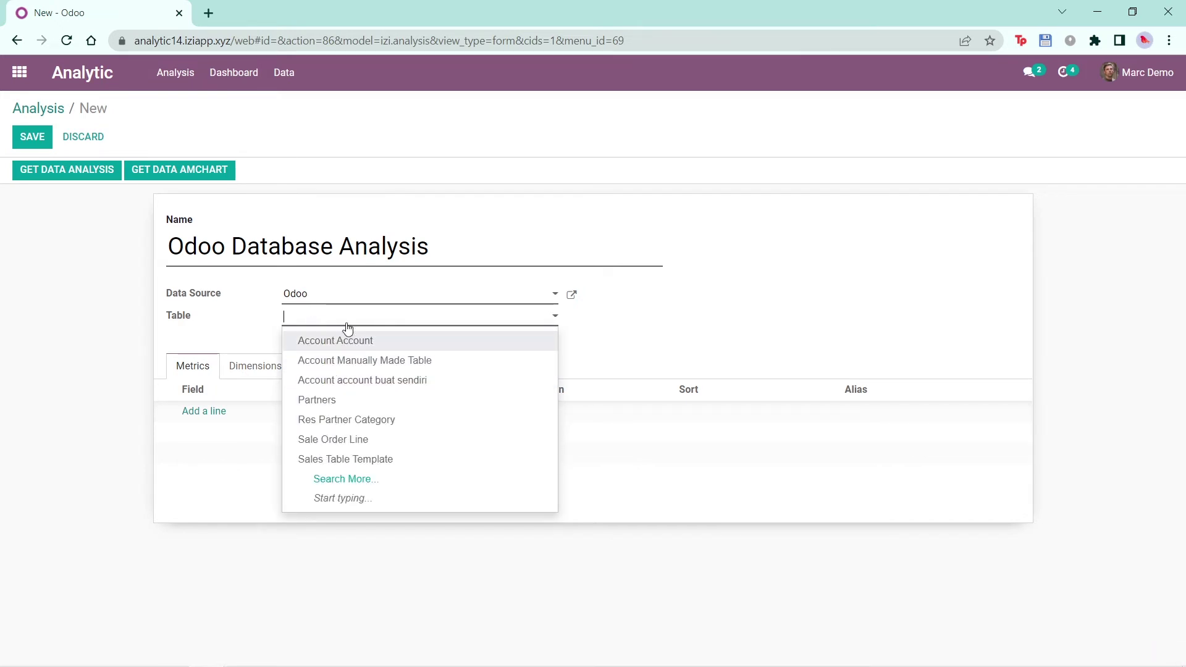
click(333, 295)
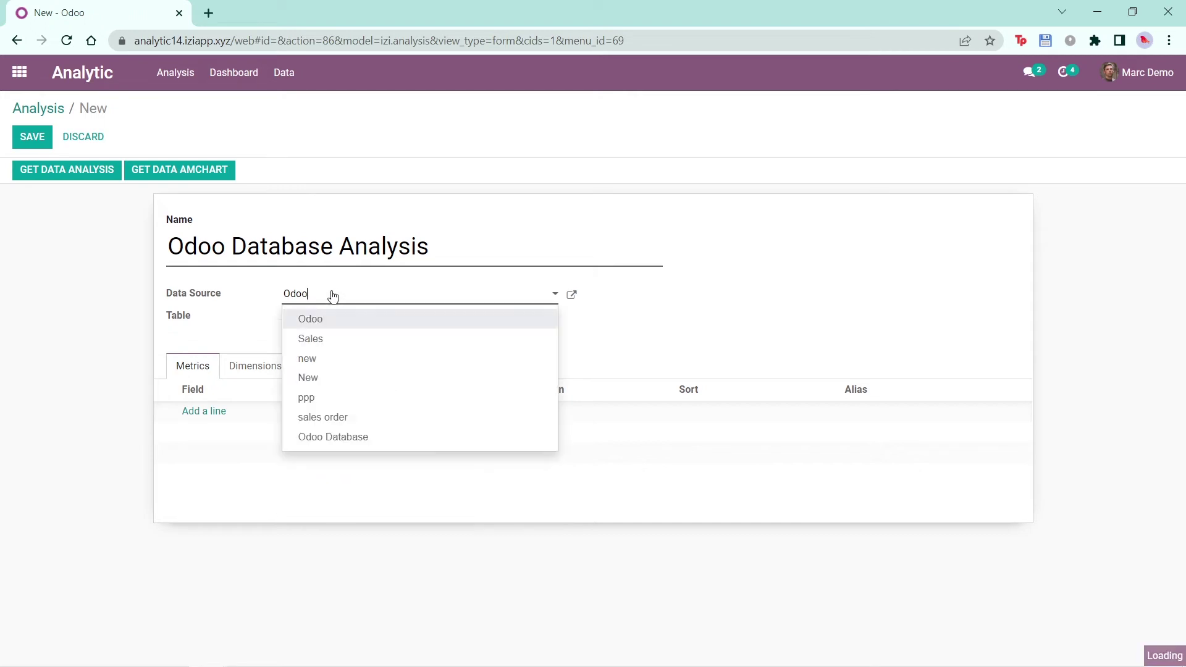
click(344, 437)
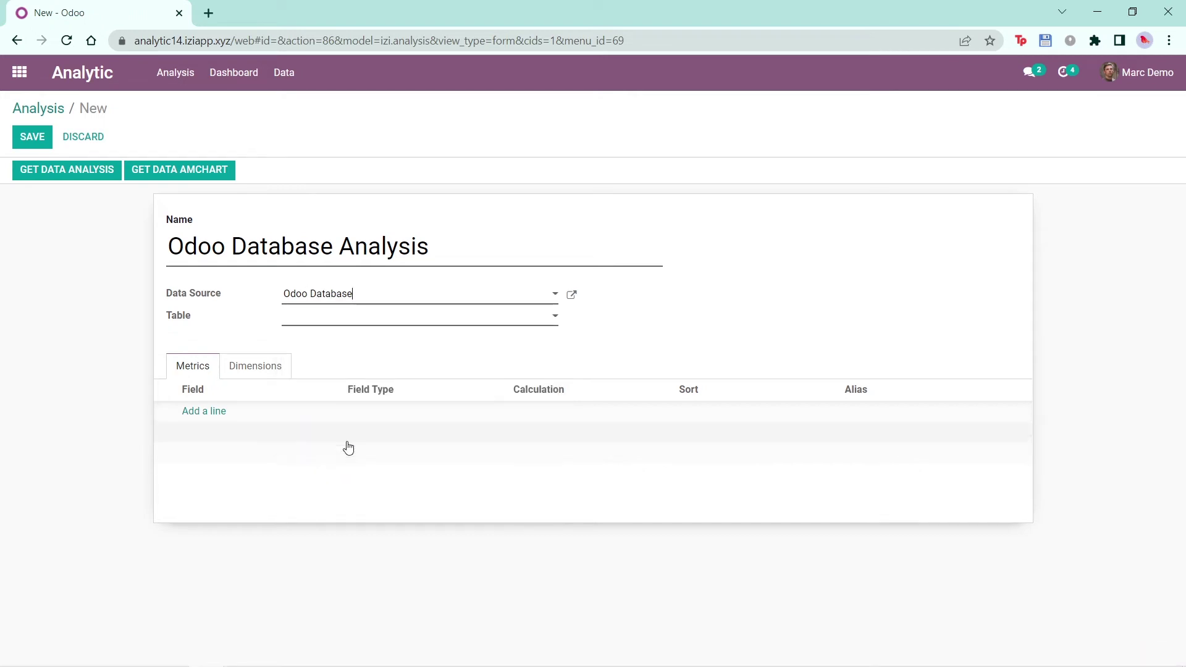
click(346, 322)
click(356, 340)
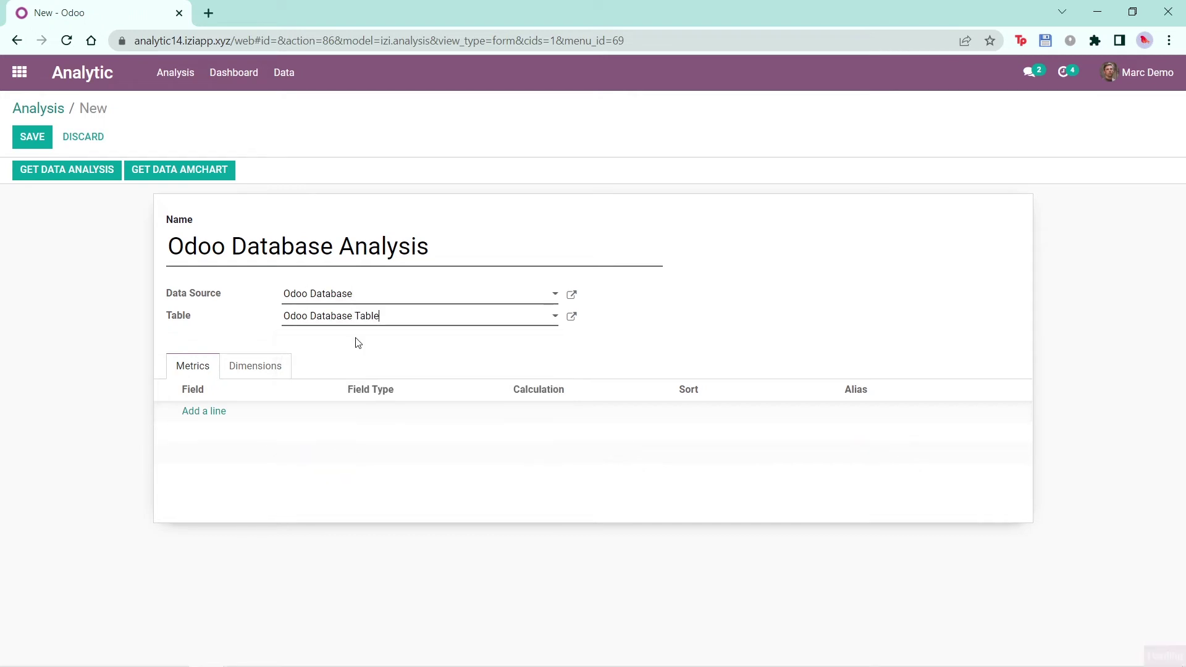
Add Name as a dimension of the analysis.
click(209, 413)
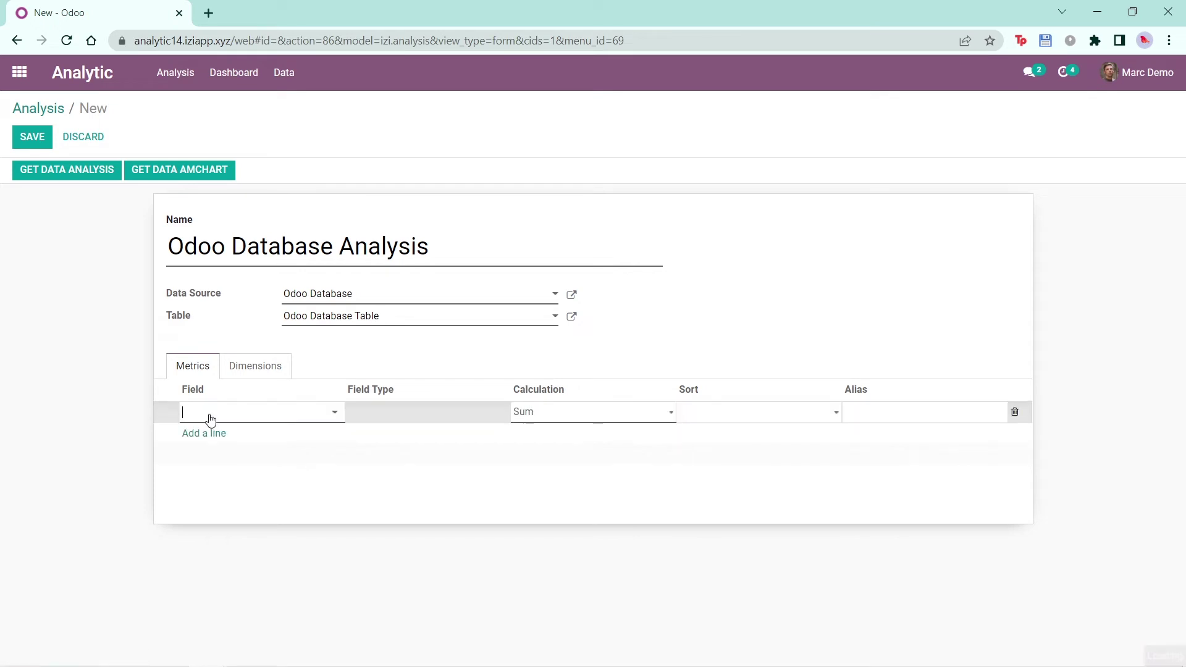
click(210, 416)
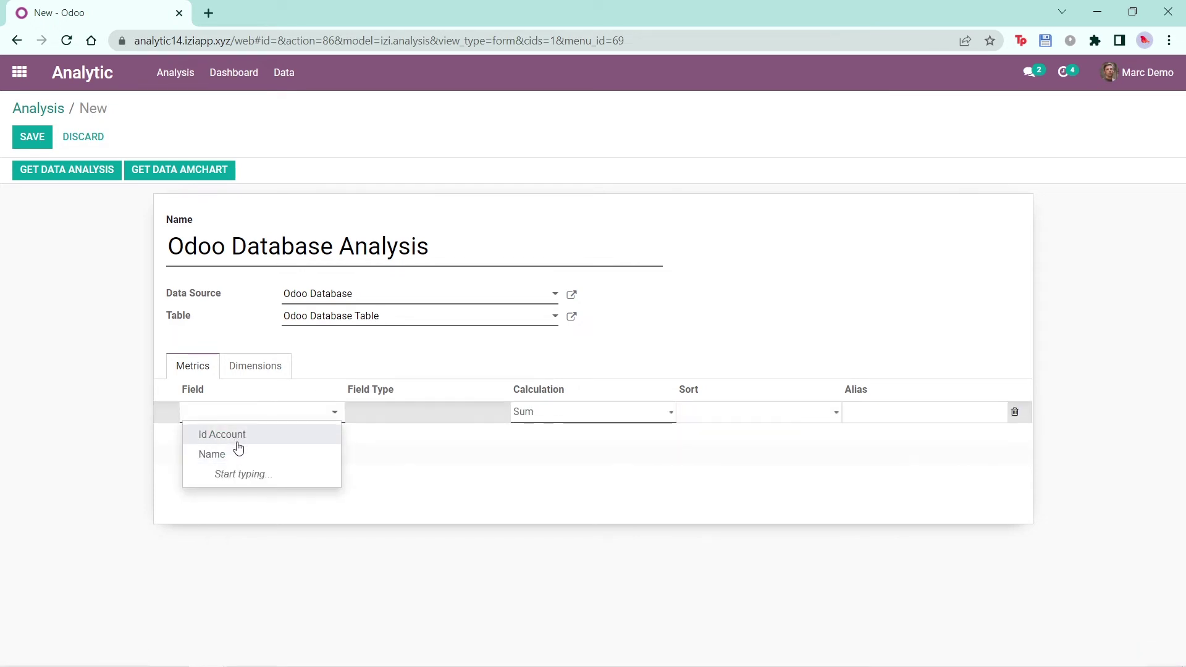
click(252, 370)
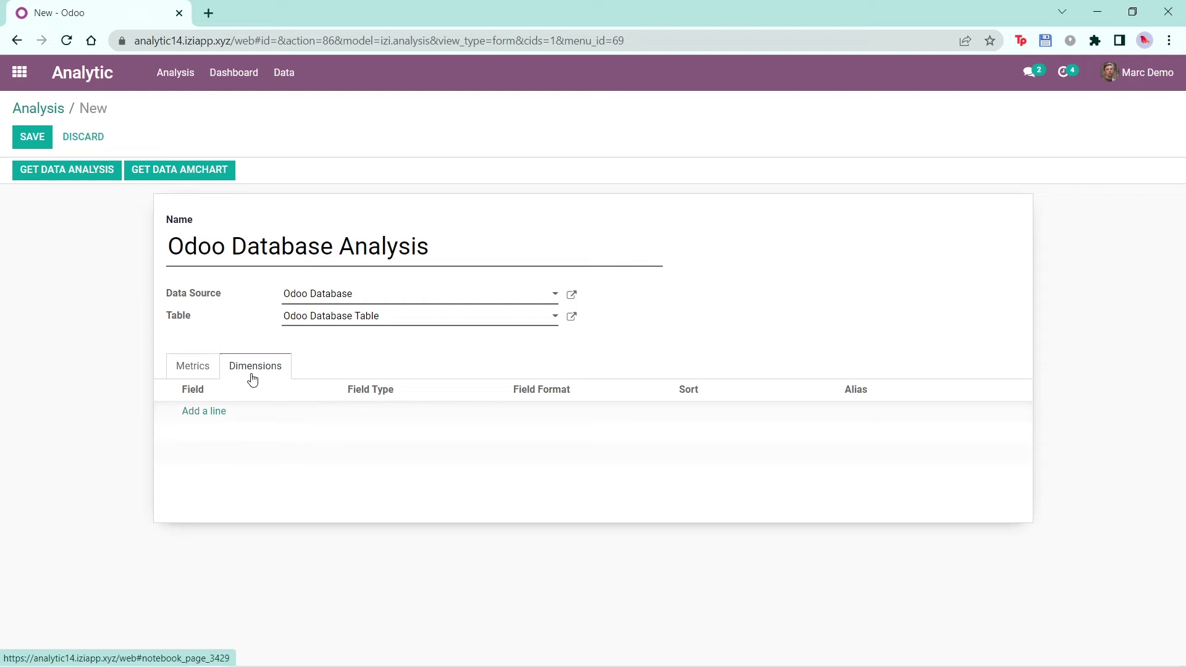
click(218, 413)
click(212, 417)
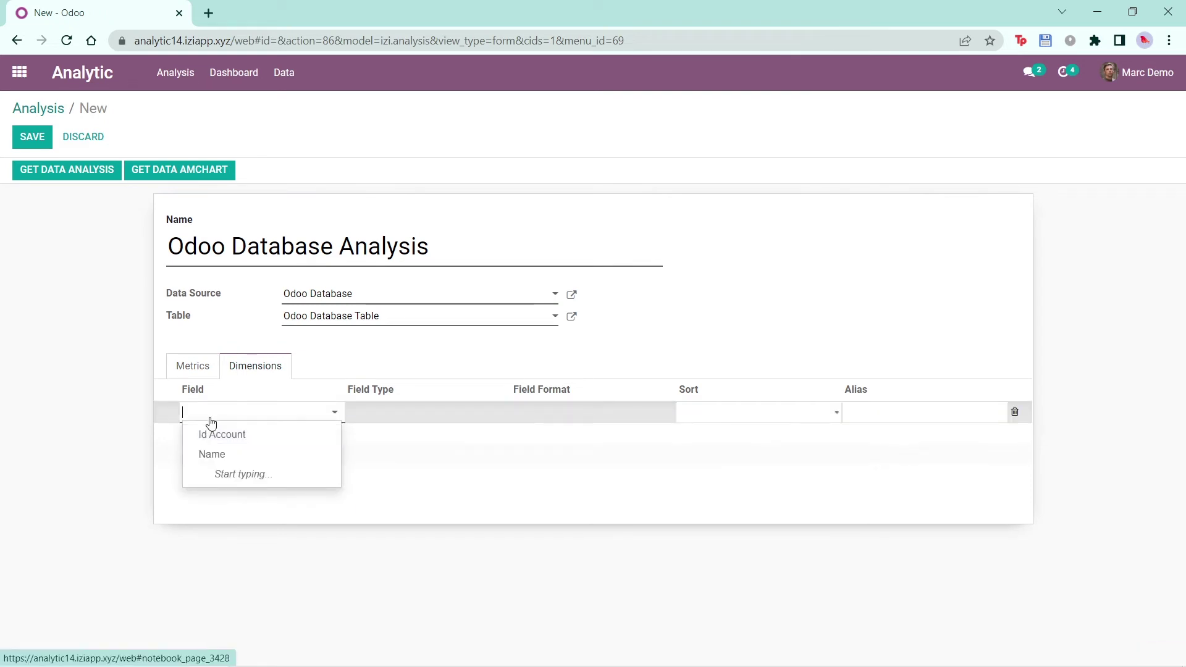
click(210, 460)
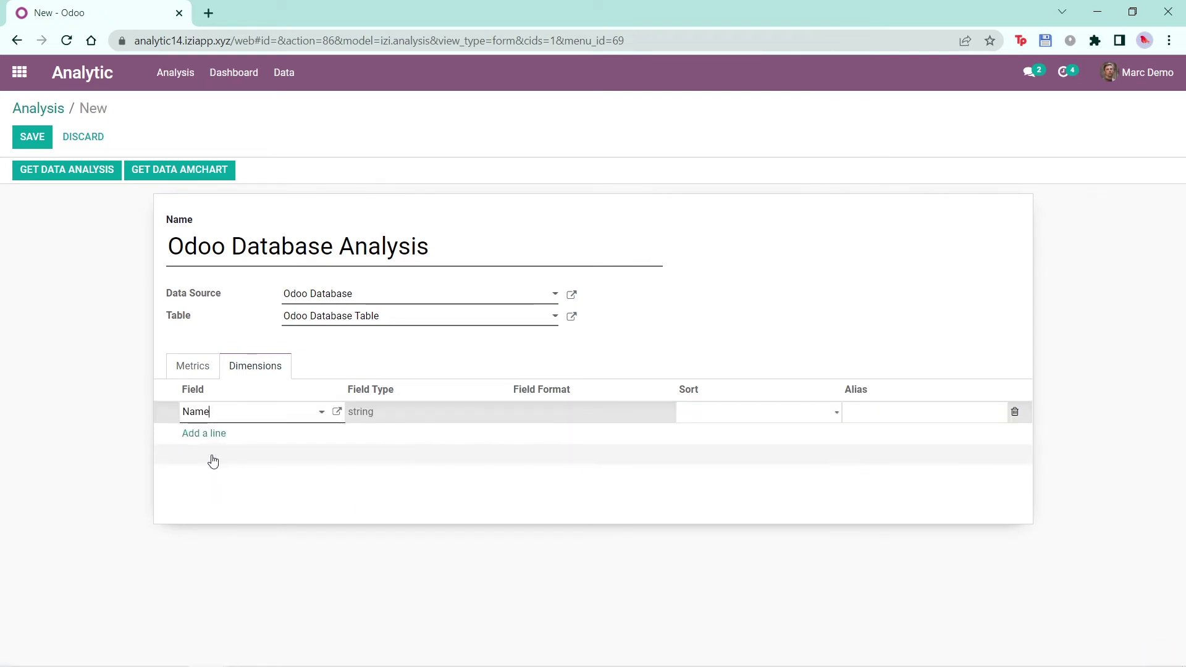
Add an Id Account metric calculated as Count and sorted Ascending.
click(192, 367)
click(207, 414)
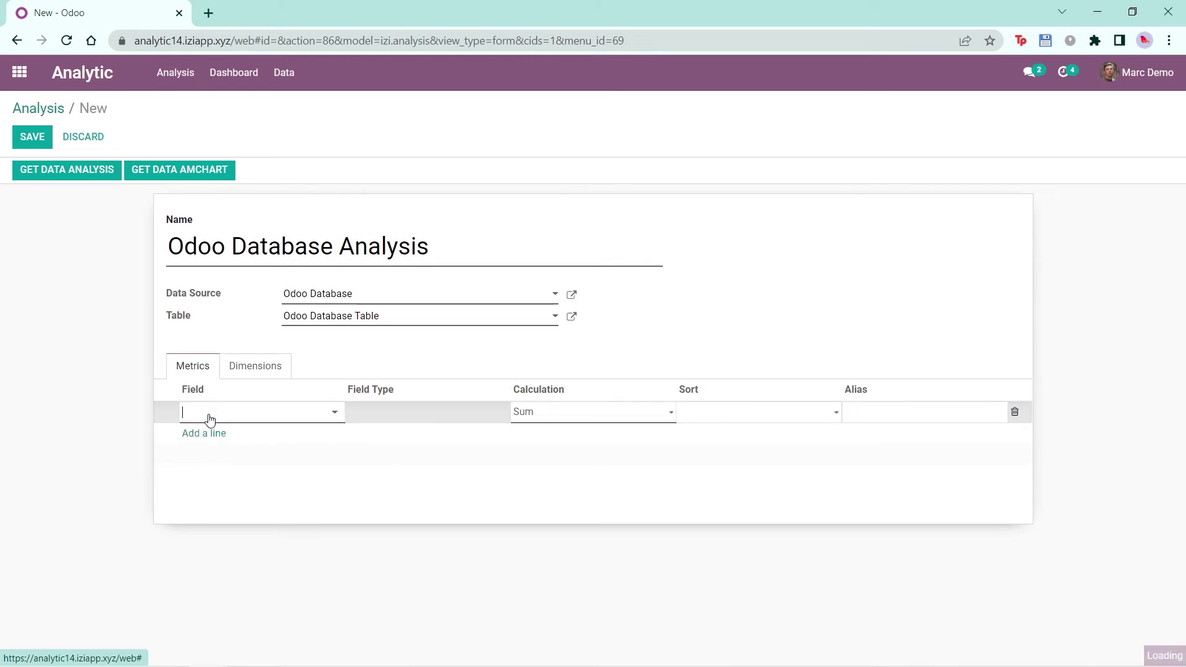
click(210, 419)
click(216, 435)
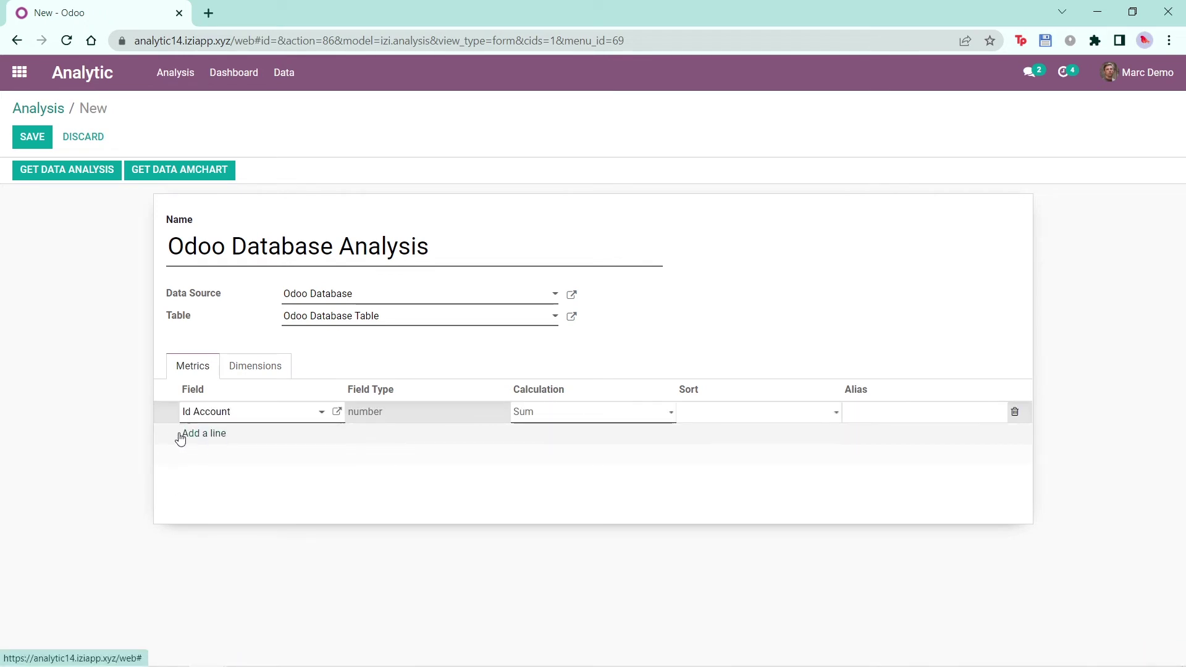
click(561, 422)
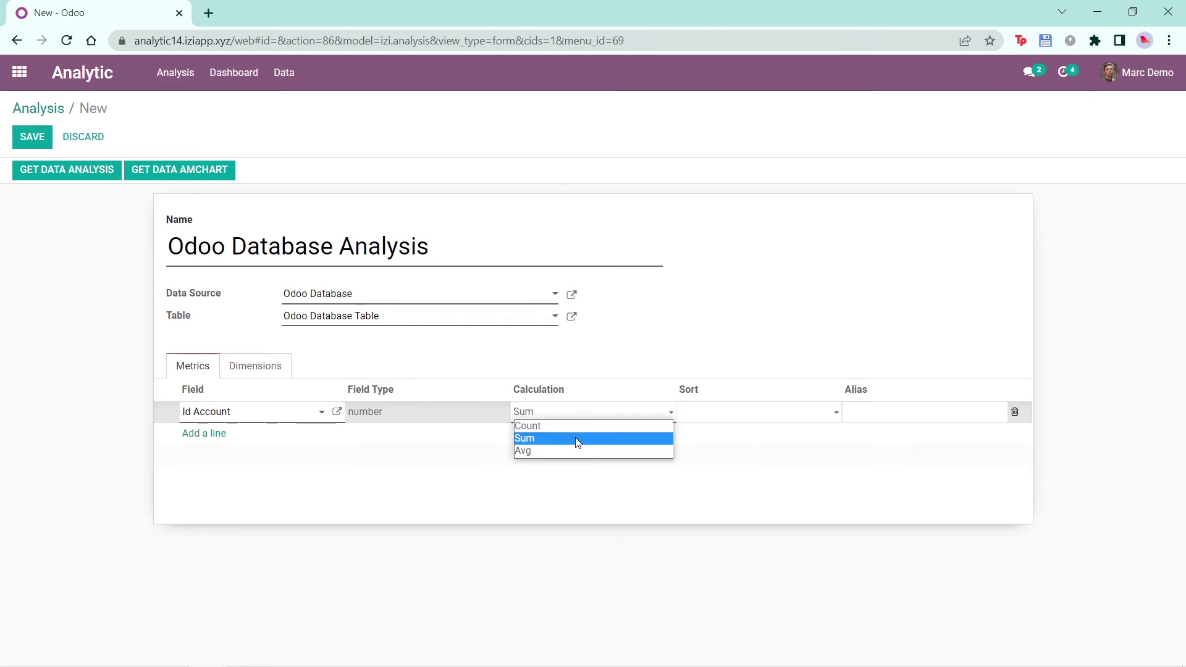
click(603, 433)
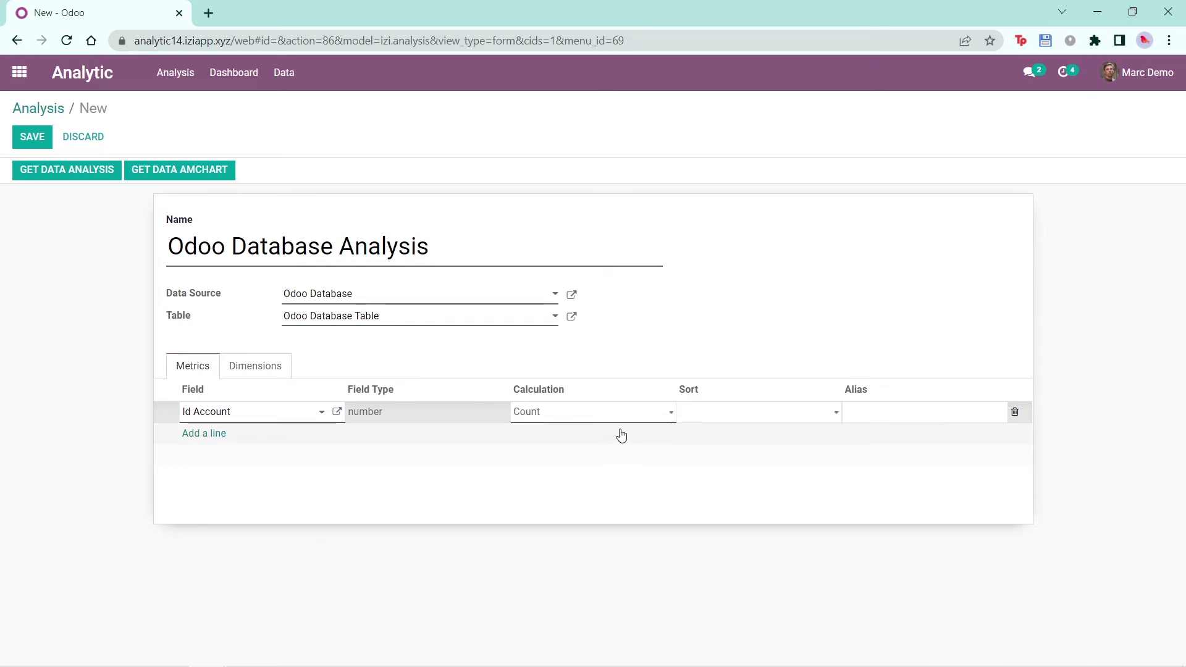
click(723, 422)
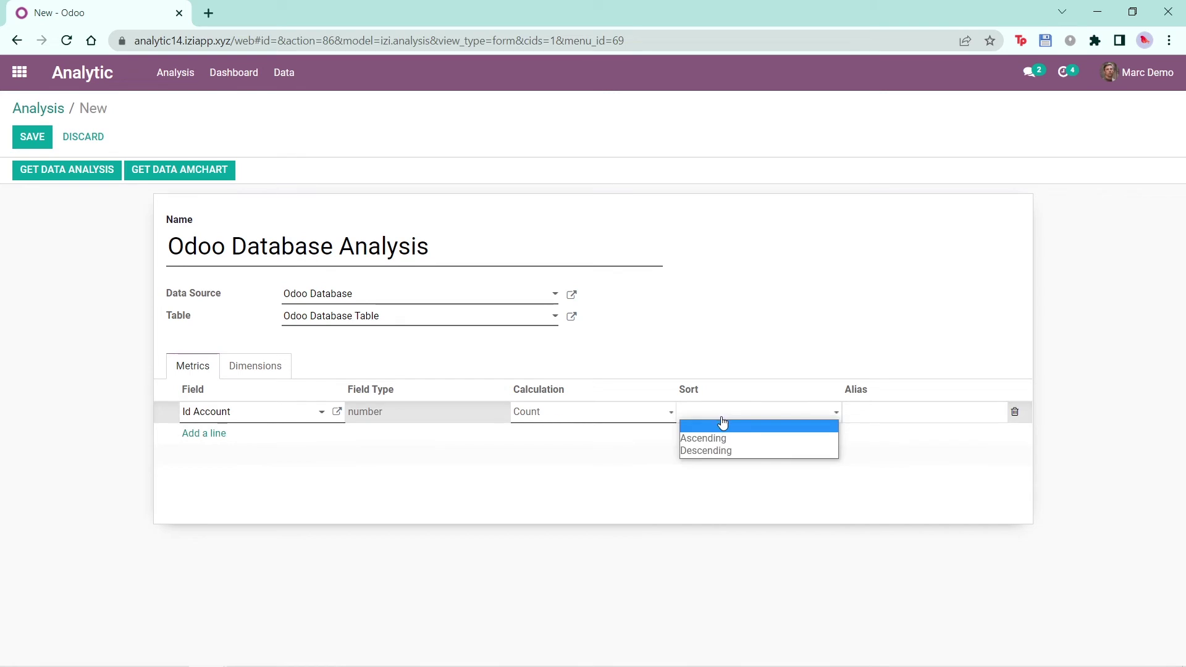
click(731, 438)
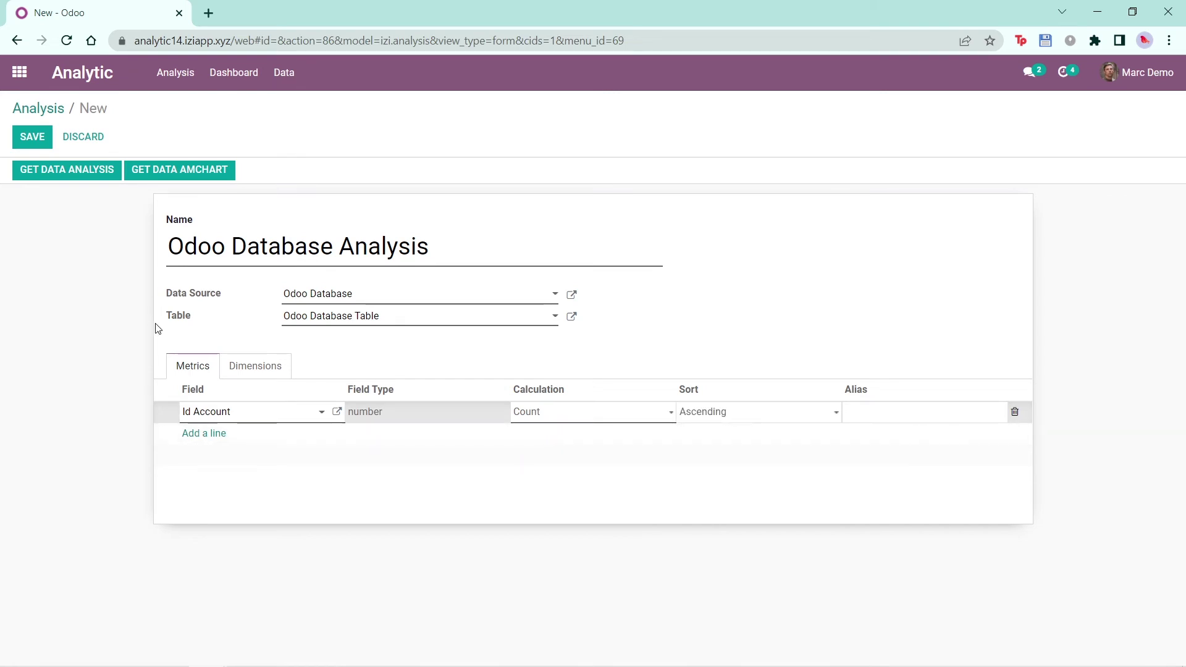
Review the Name dimension row, leave its sort unset, and save the Odoo Database Analysis record.
click(247, 369)
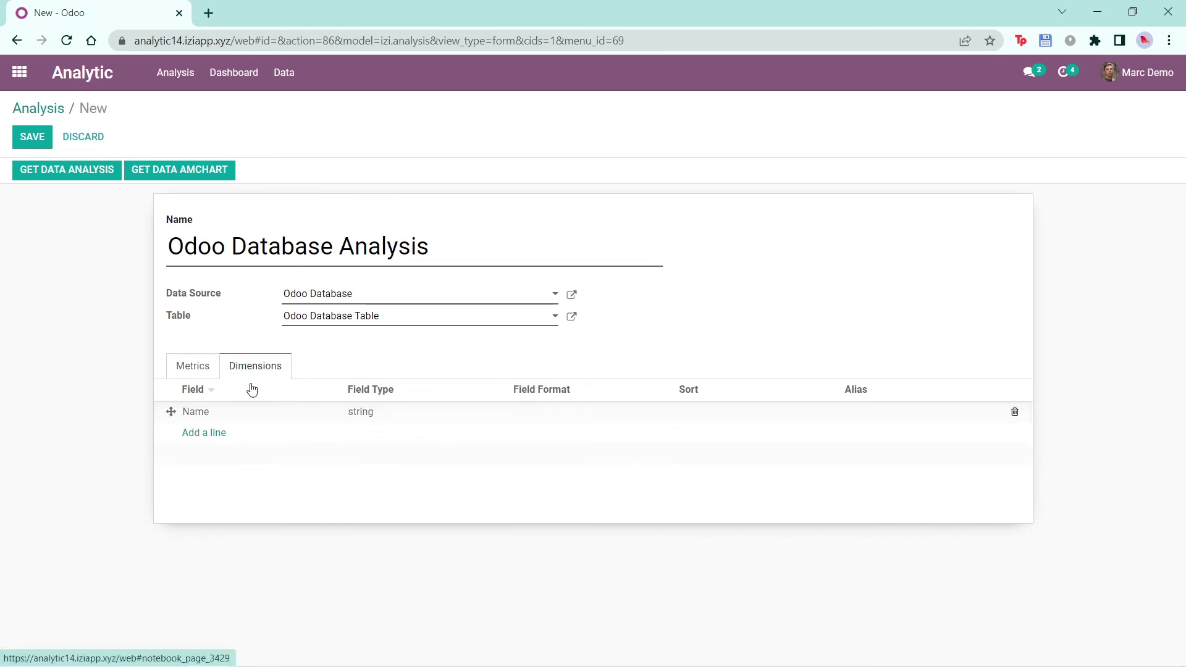
click(192, 413)
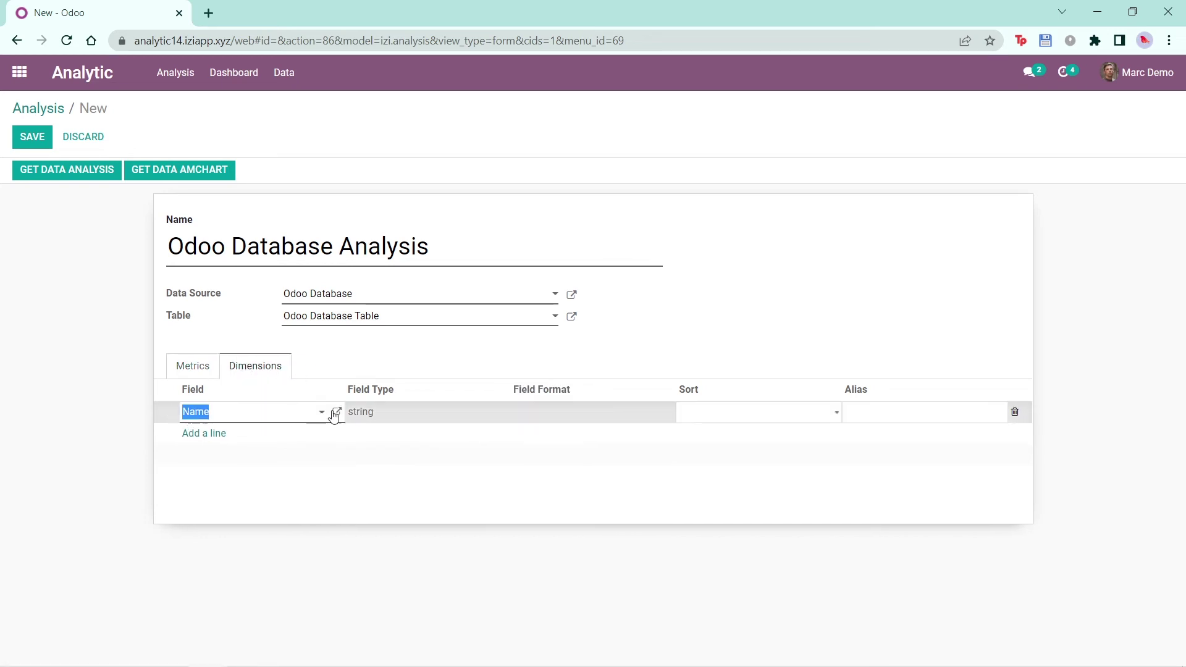
click(686, 413)
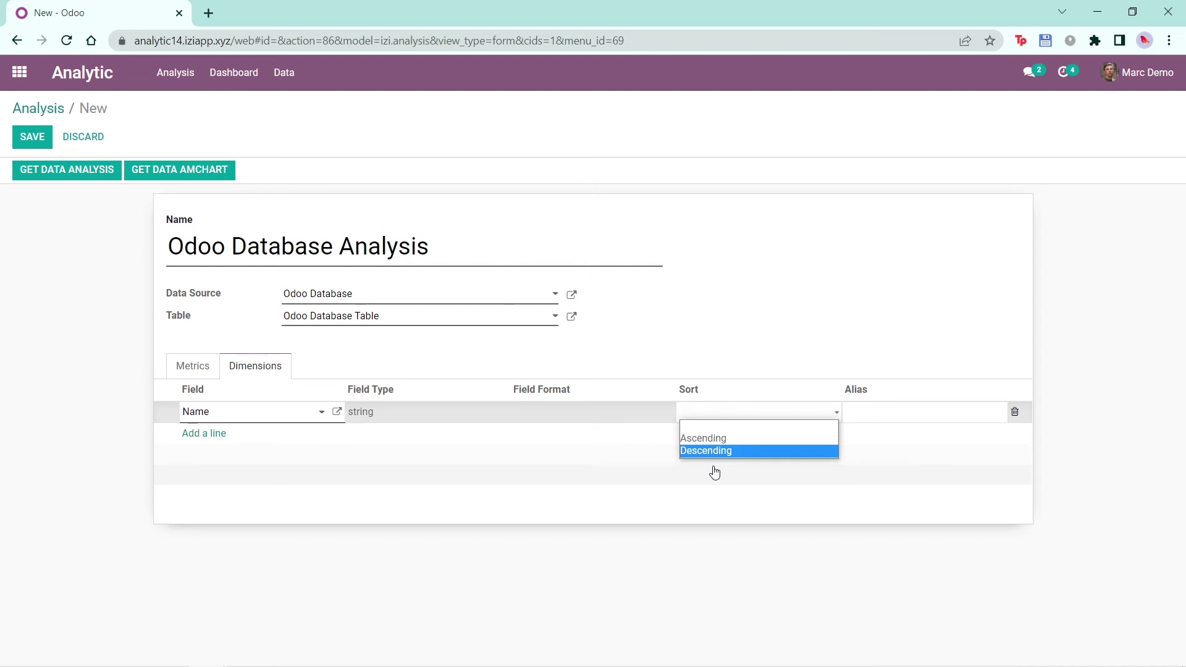
click(683, 364)
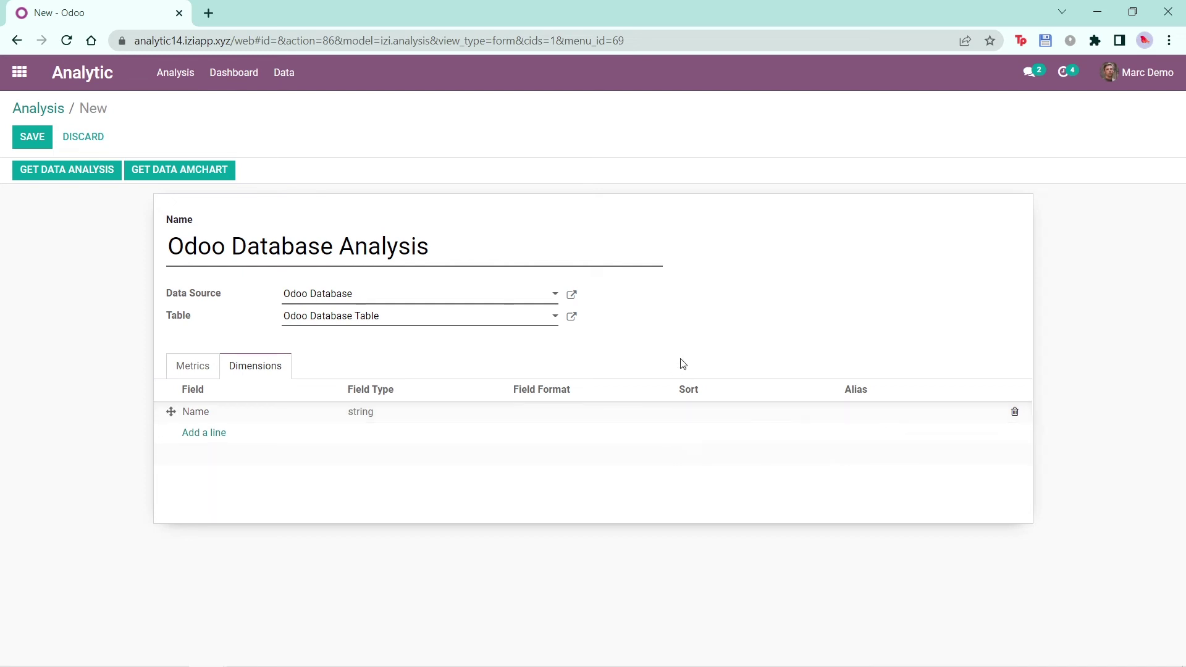
click(25, 140)
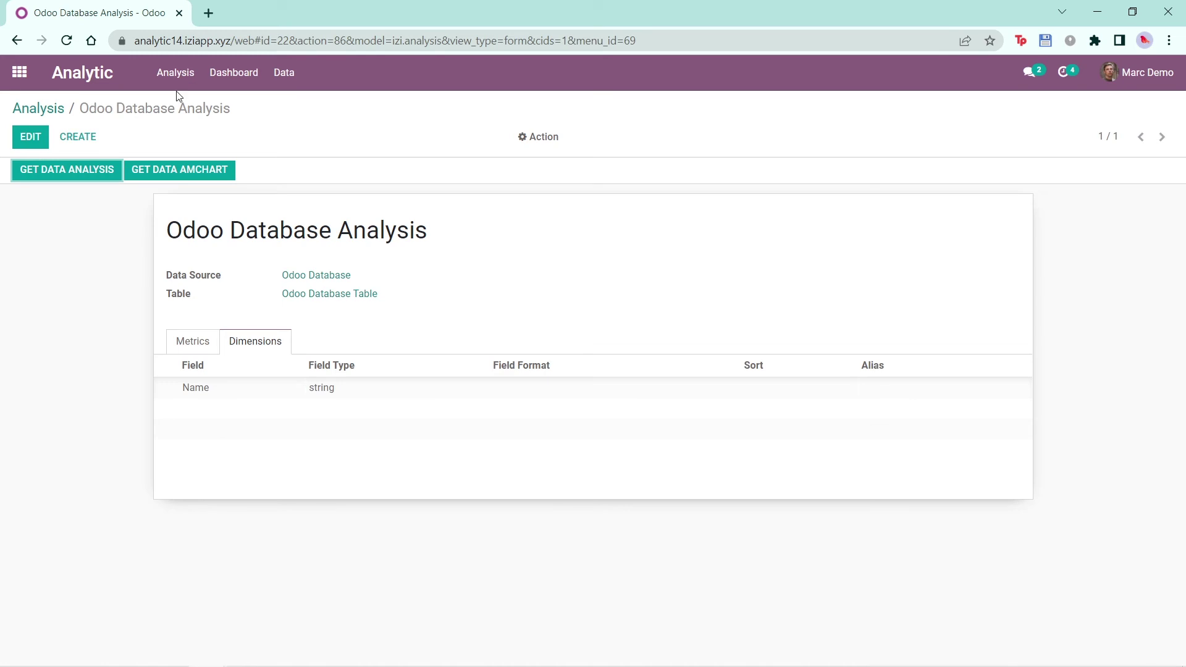
Load the saved Odoo Database Analysis in the Analytic view, showing Count of Id Account by Name.
click(92, 78)
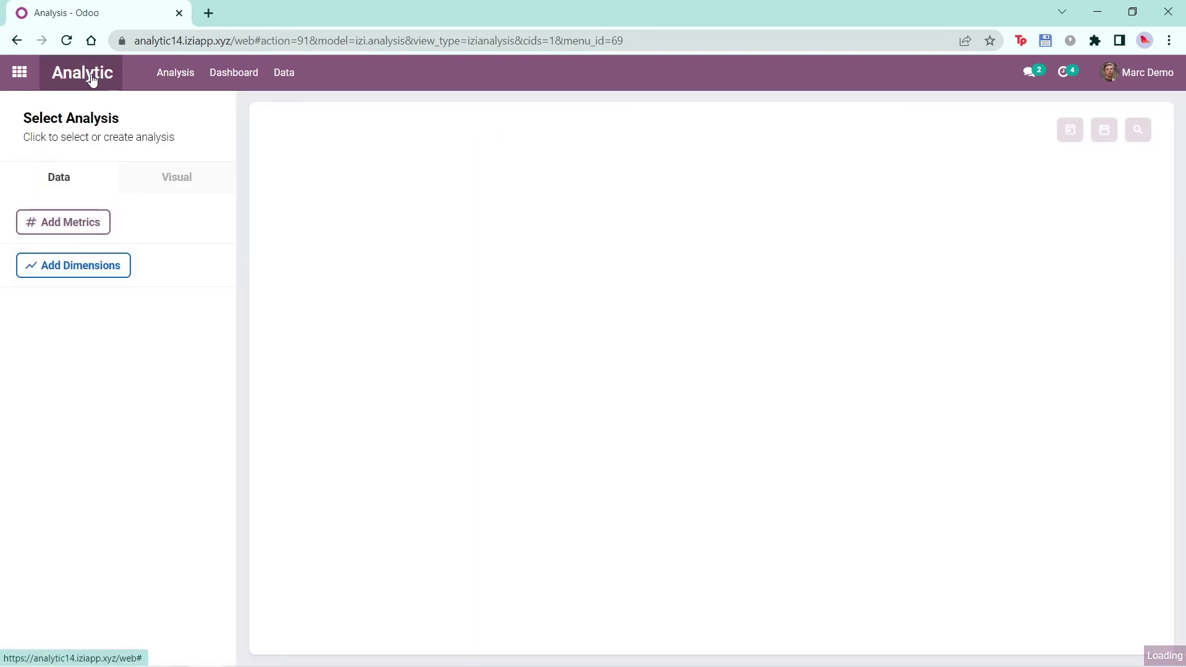
click(88, 140)
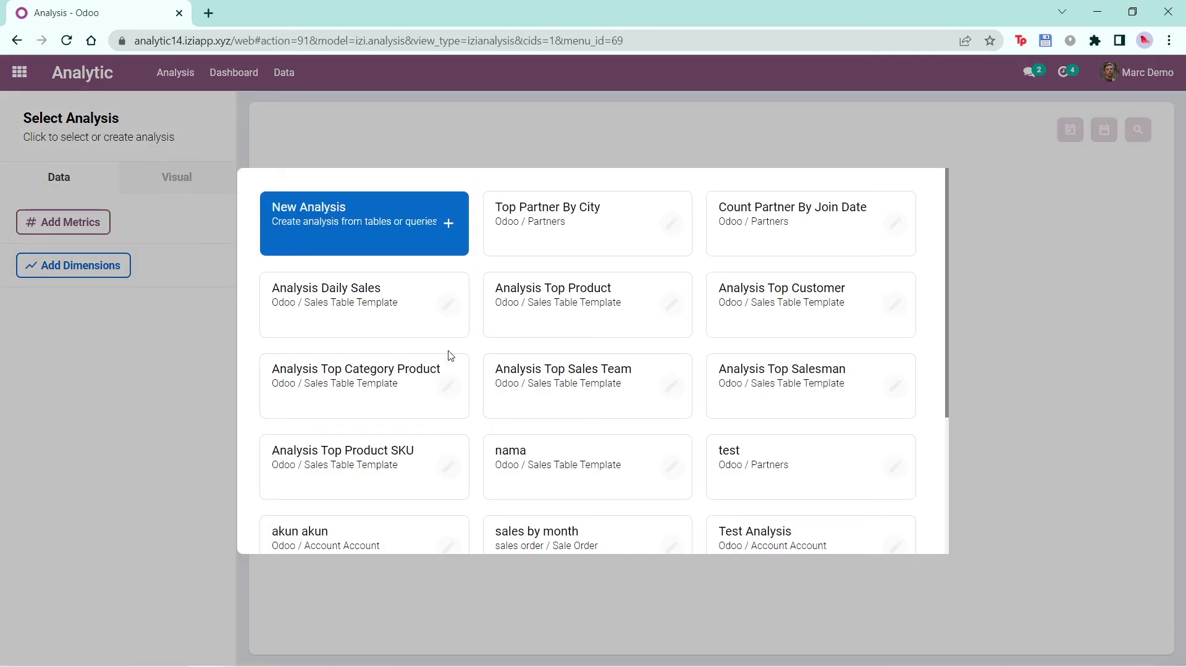
scroll(451, 355, down, 4)
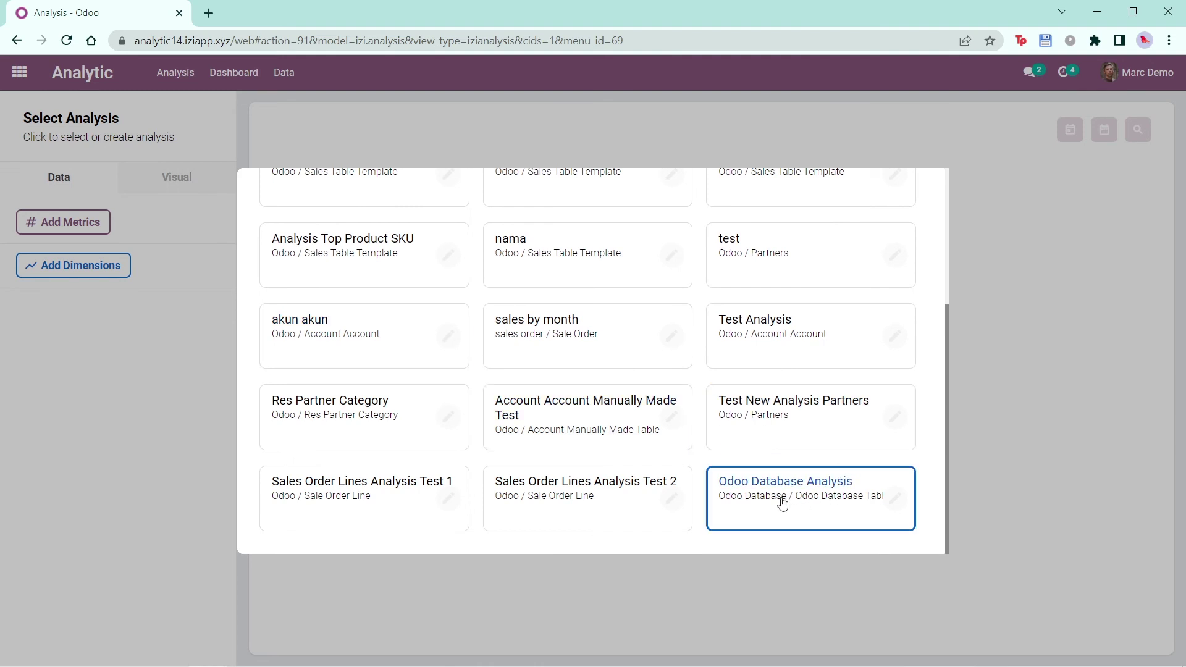
click(813, 515)
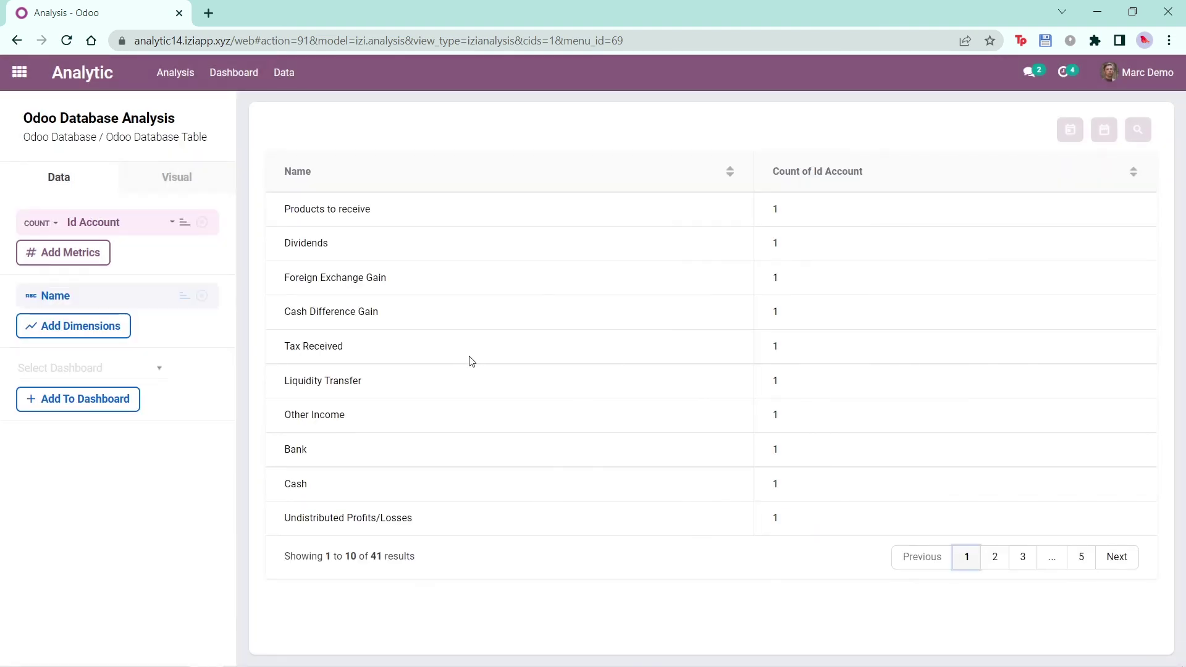
Change the Id Account aggregation from Count to Sum.
click(38, 224)
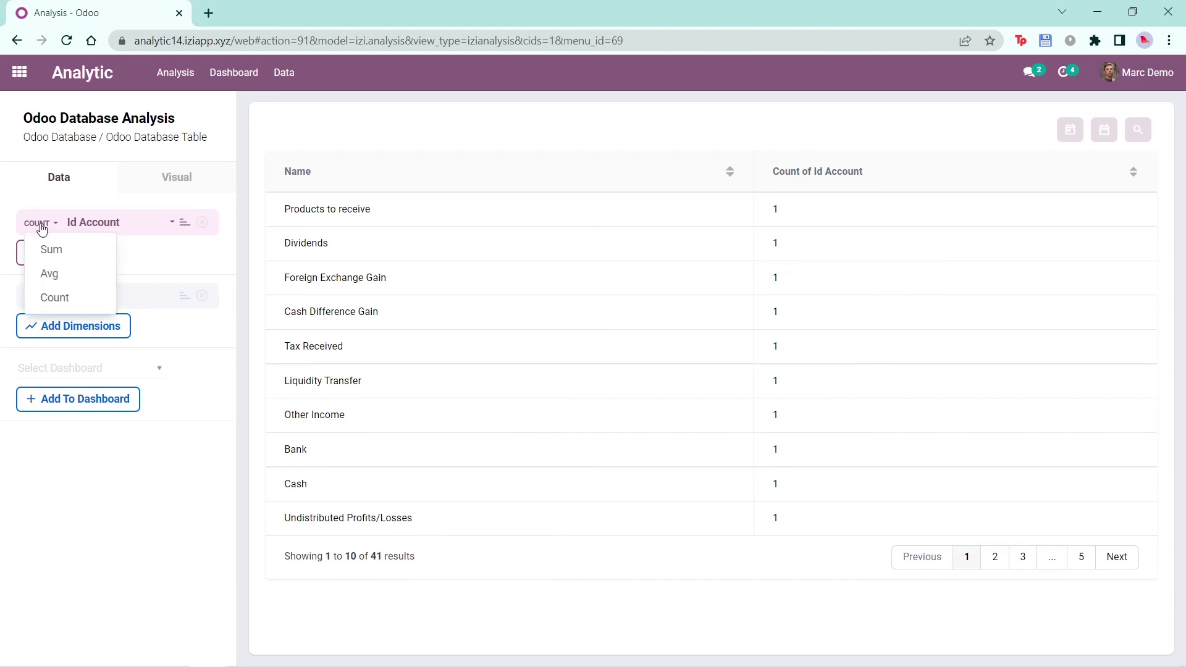
click(52, 250)
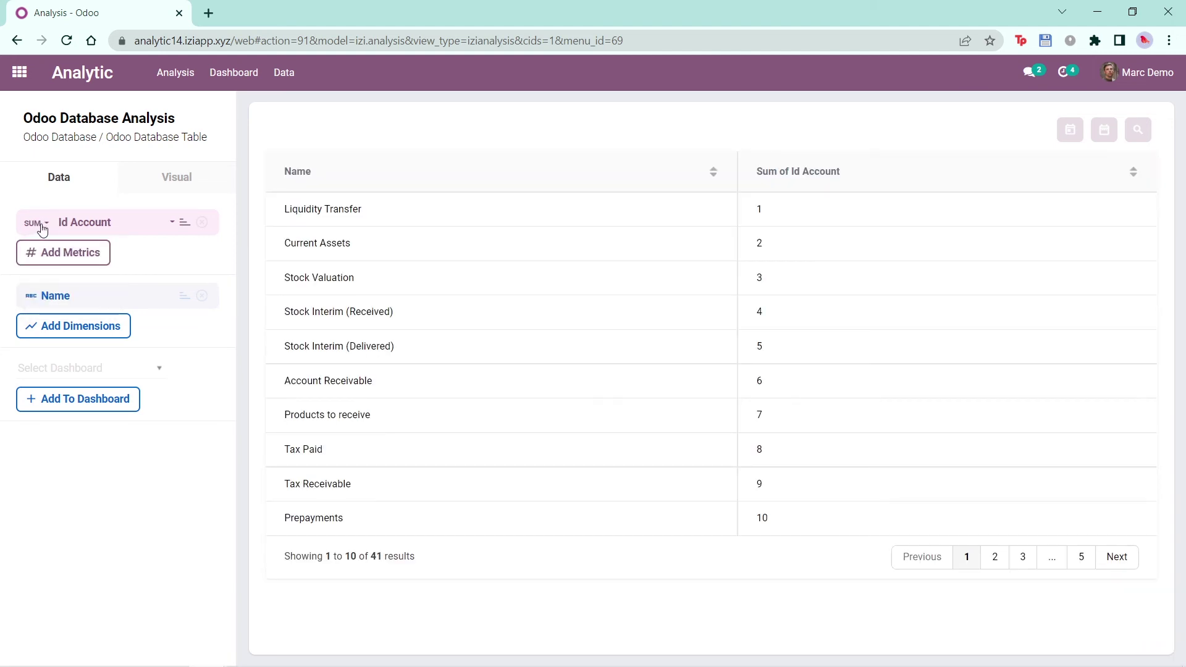
click(40, 225)
click(52, 276)
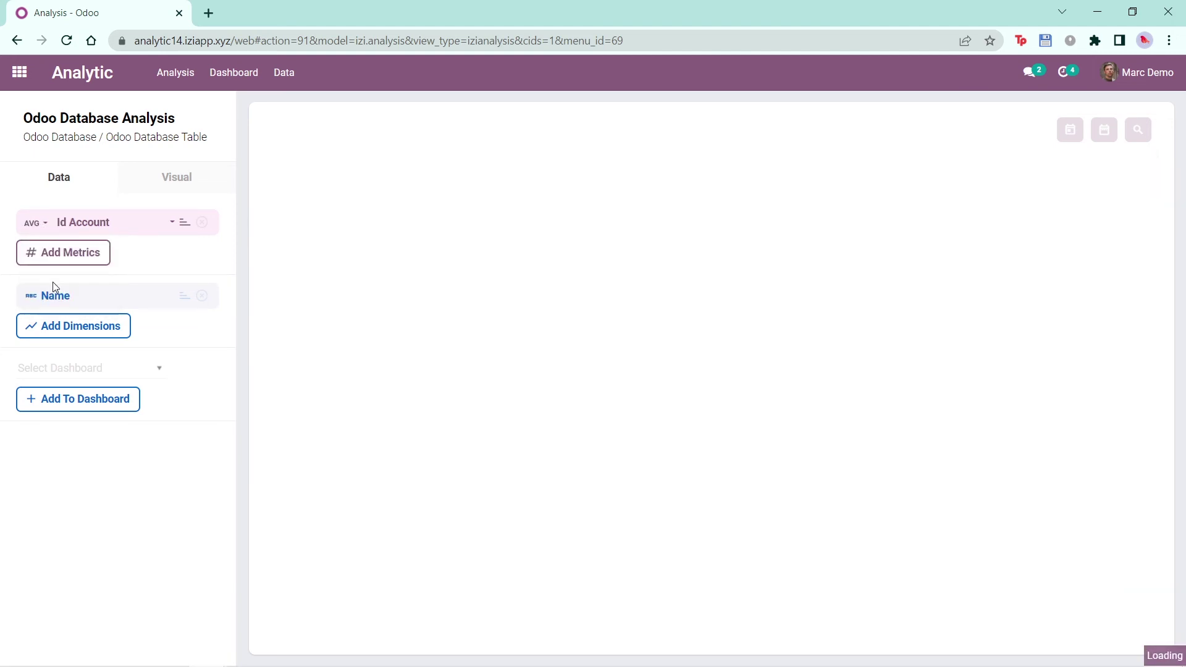
click(42, 222)
click(45, 248)
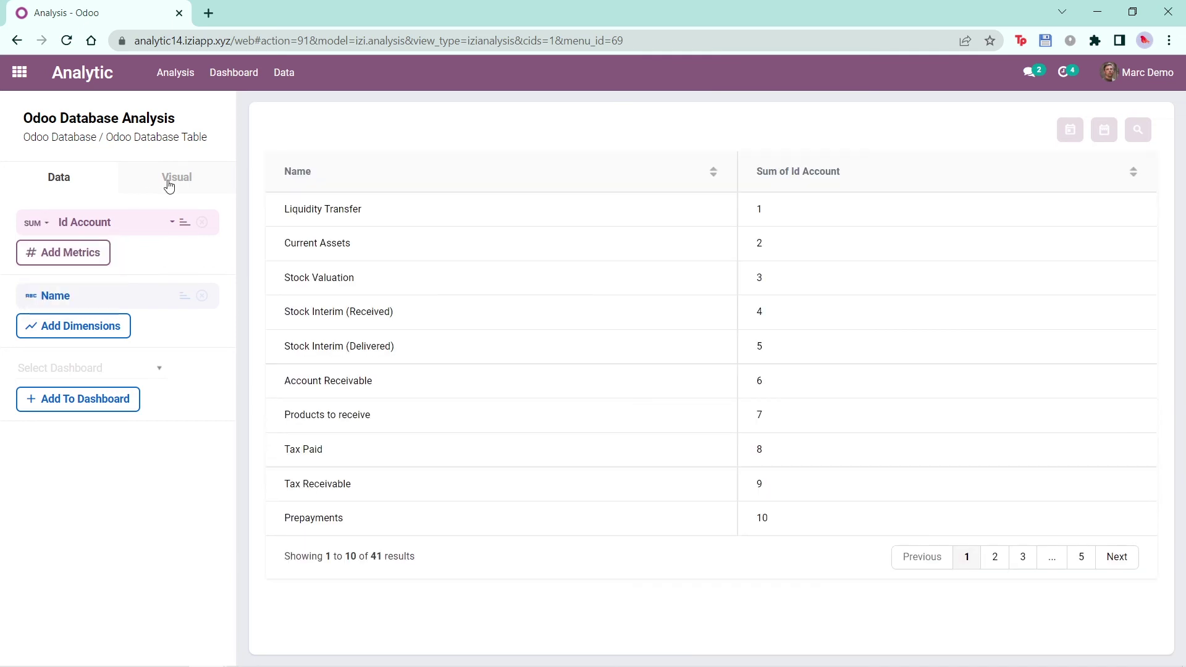
Display the data as a saved bar chart and sort Id Account descending.
click(170, 182)
click(116, 225)
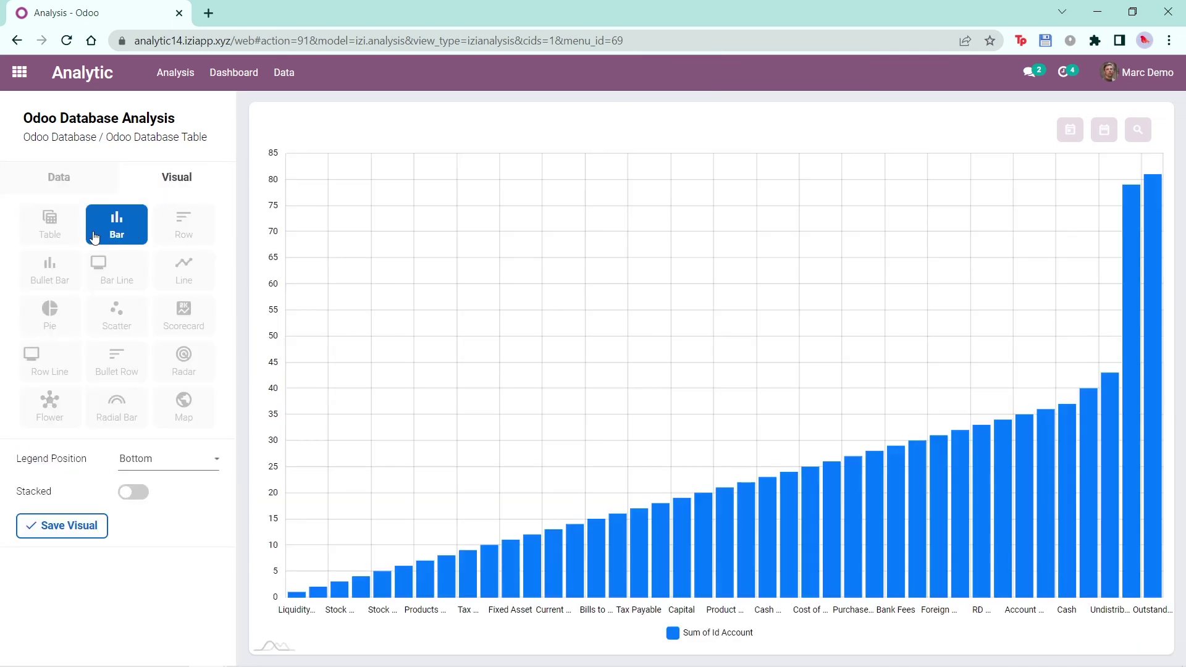
click(49, 533)
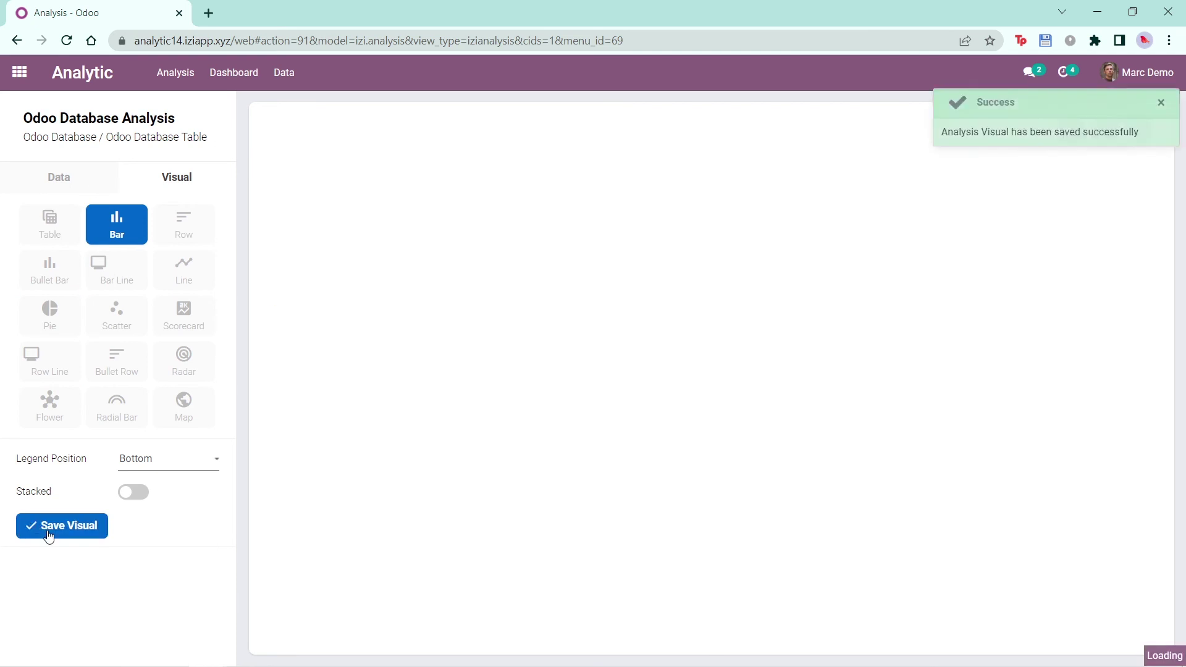
click(59, 191)
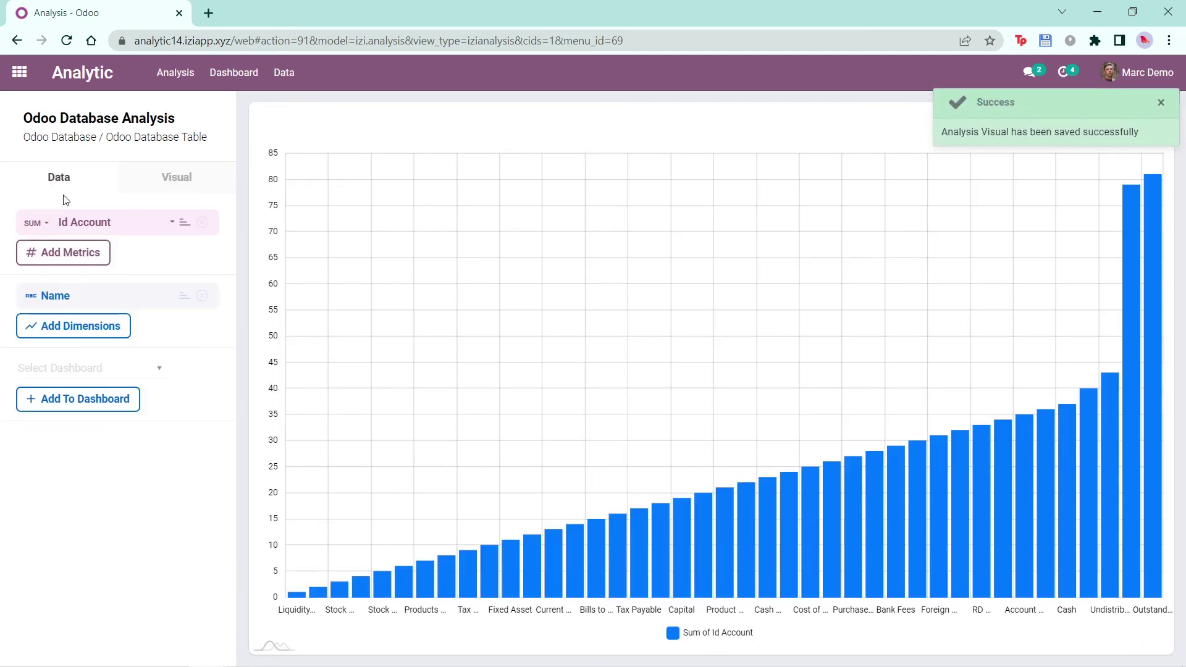
click(184, 224)
click(188, 306)
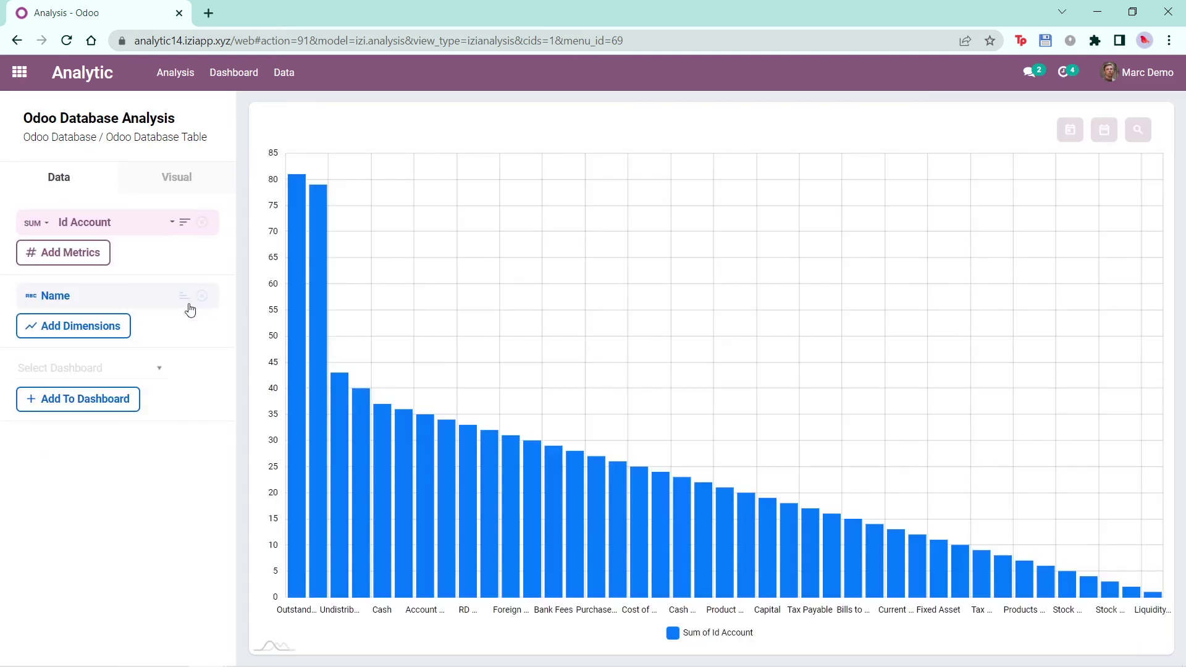
Open the Odoo Database Analysis record from Data > Analysis to verify its Sum, Descending metric.
click(285, 81)
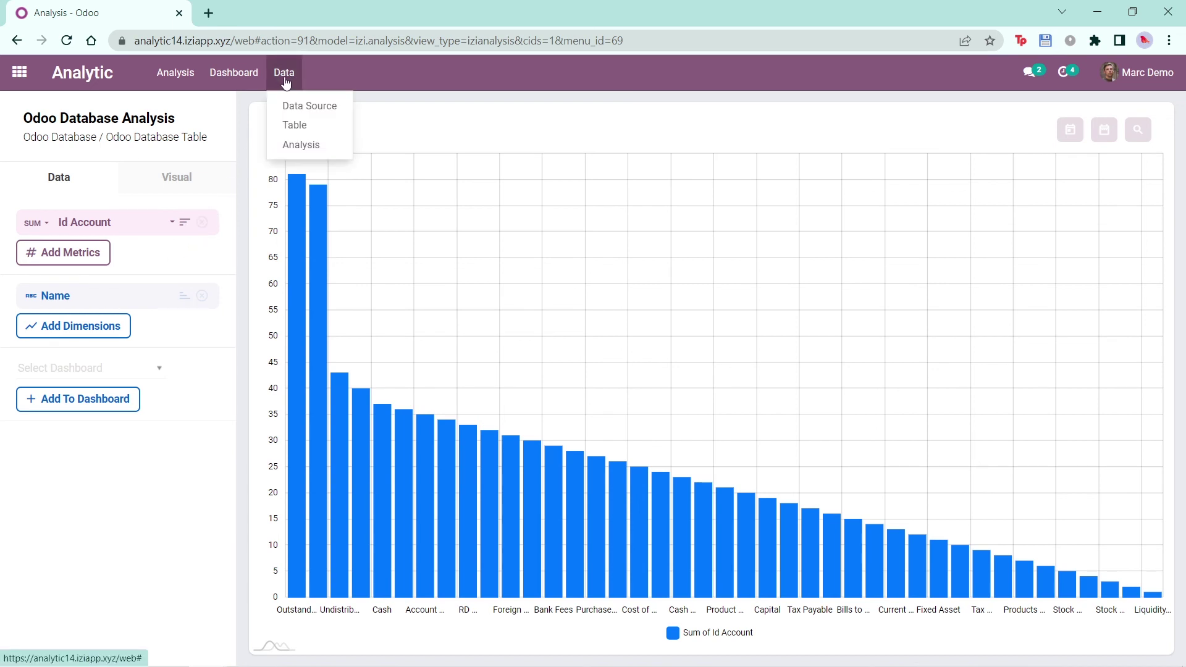
click(306, 147)
scroll(165, 439, down, 1)
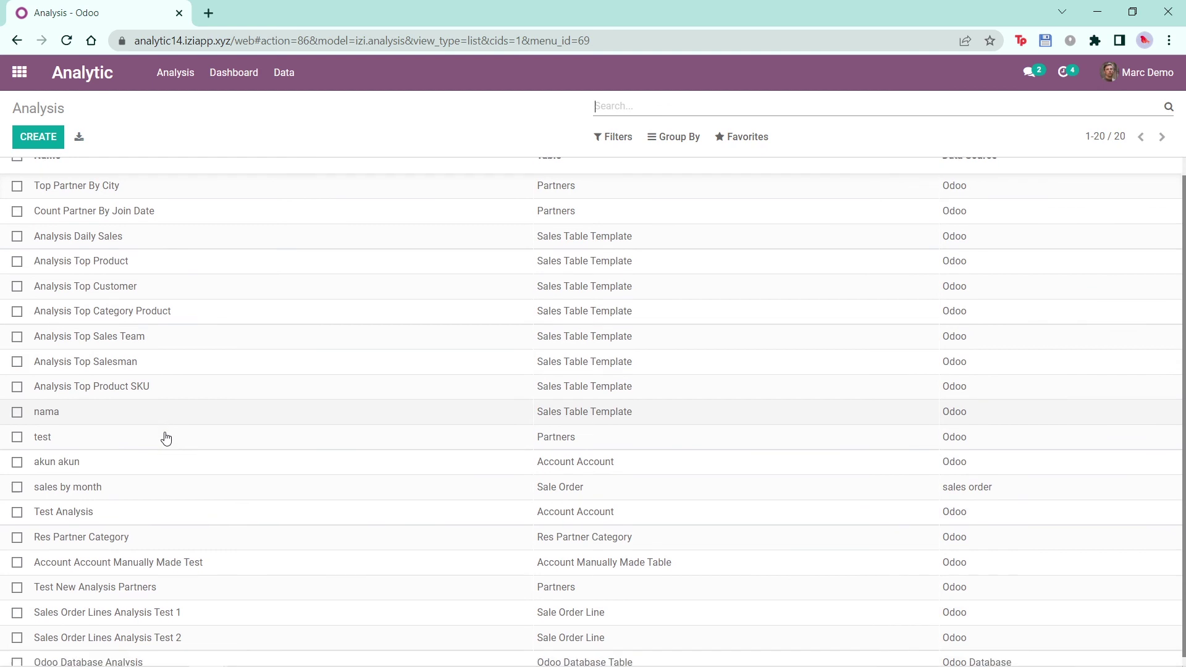
click(73, 655)
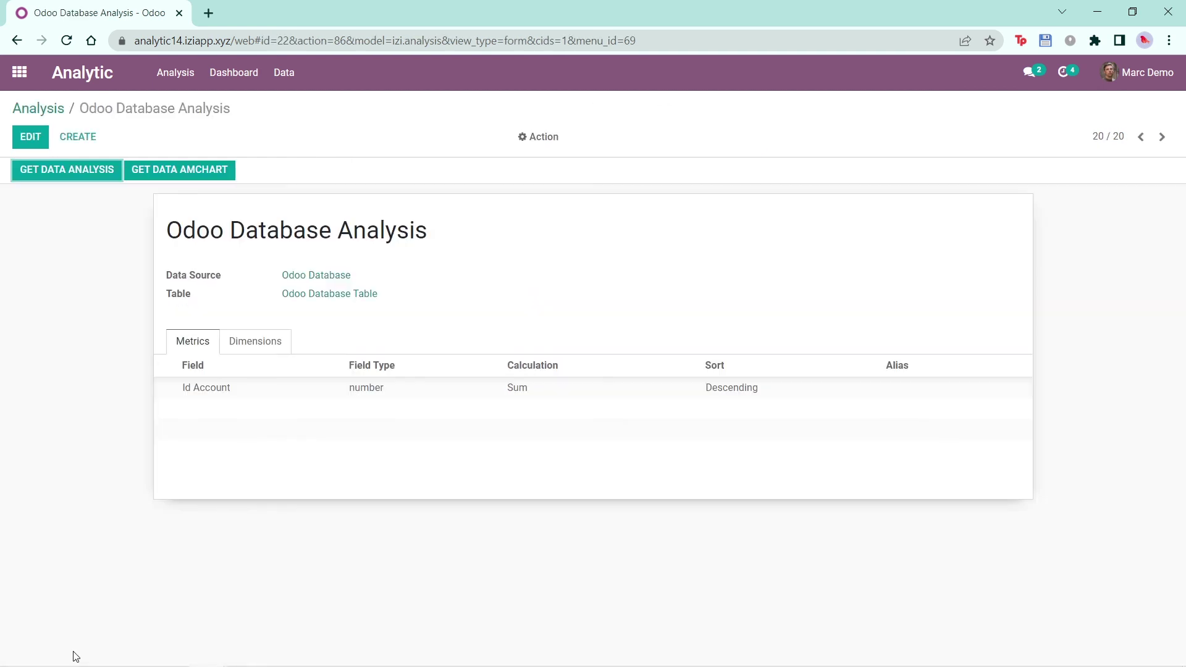